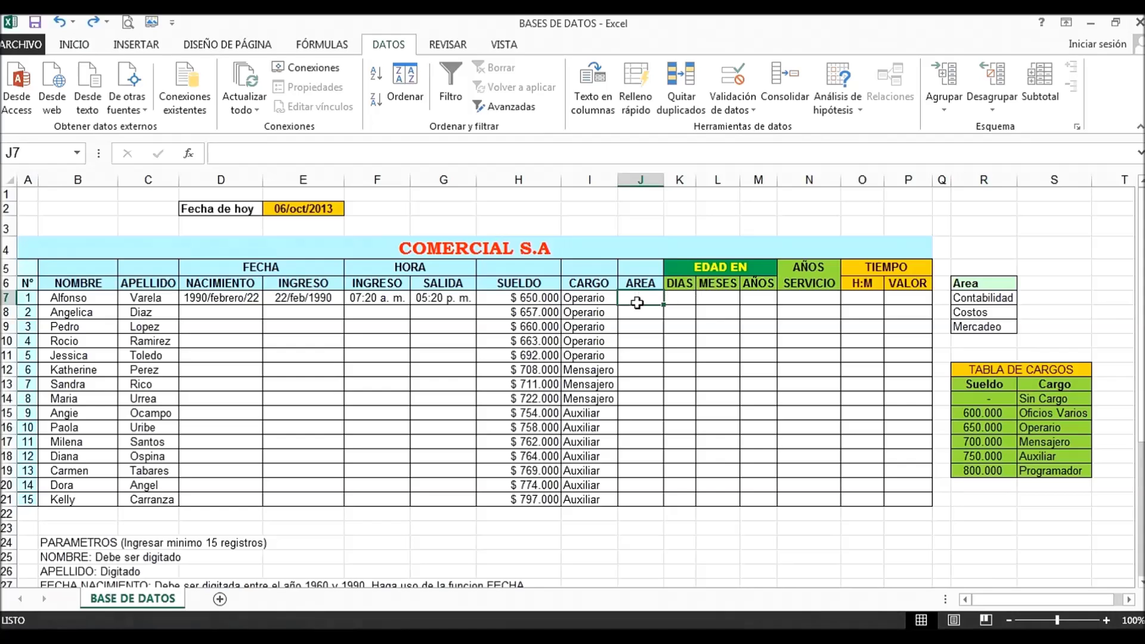
# Give J7 a list validation sourced from =$R$7:$R$9 (Contabilidad, Costos, Mercadeo).
pyautogui.moveTo(971, 285); pyautogui.dragTo(972, 327)
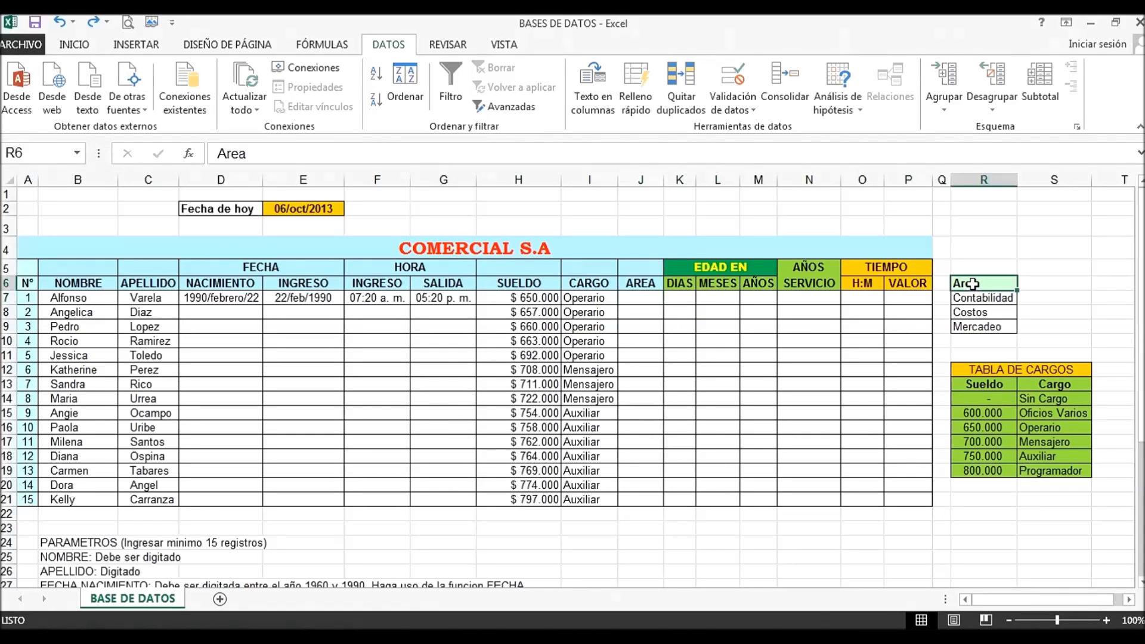
pyautogui.click(642, 304)
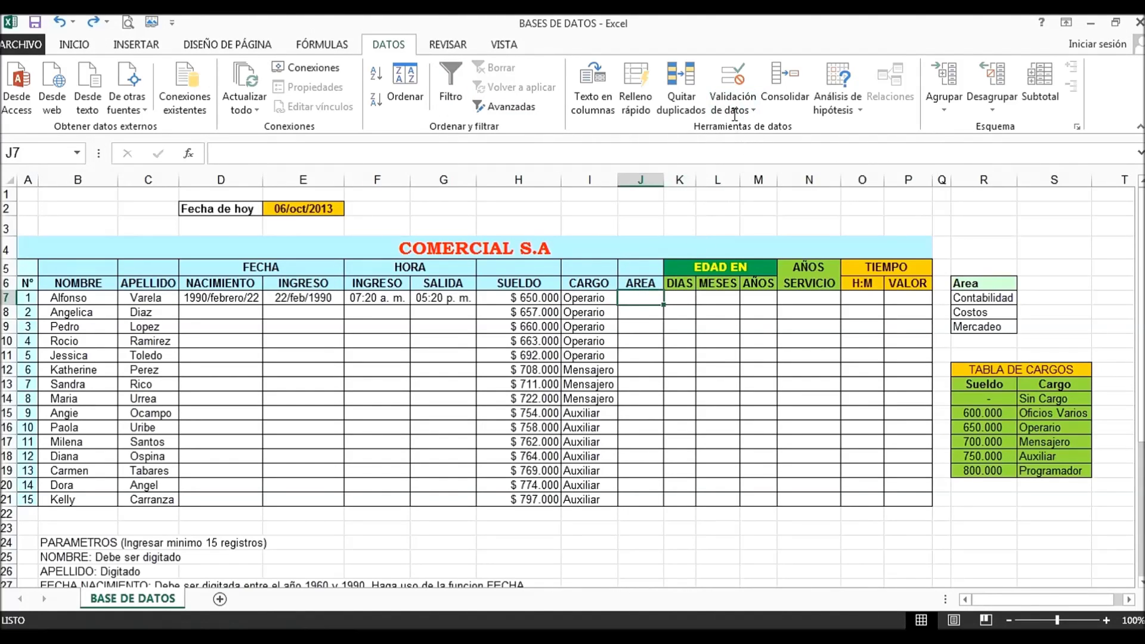
pyautogui.click(740, 94)
pyautogui.click(753, 129)
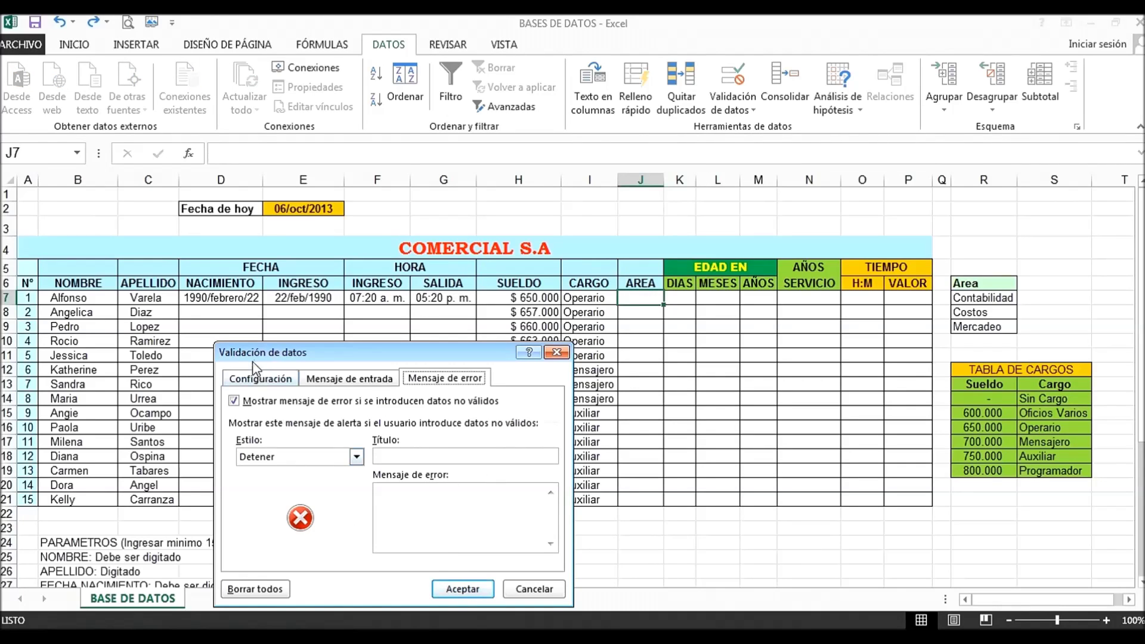
pyautogui.click(267, 380)
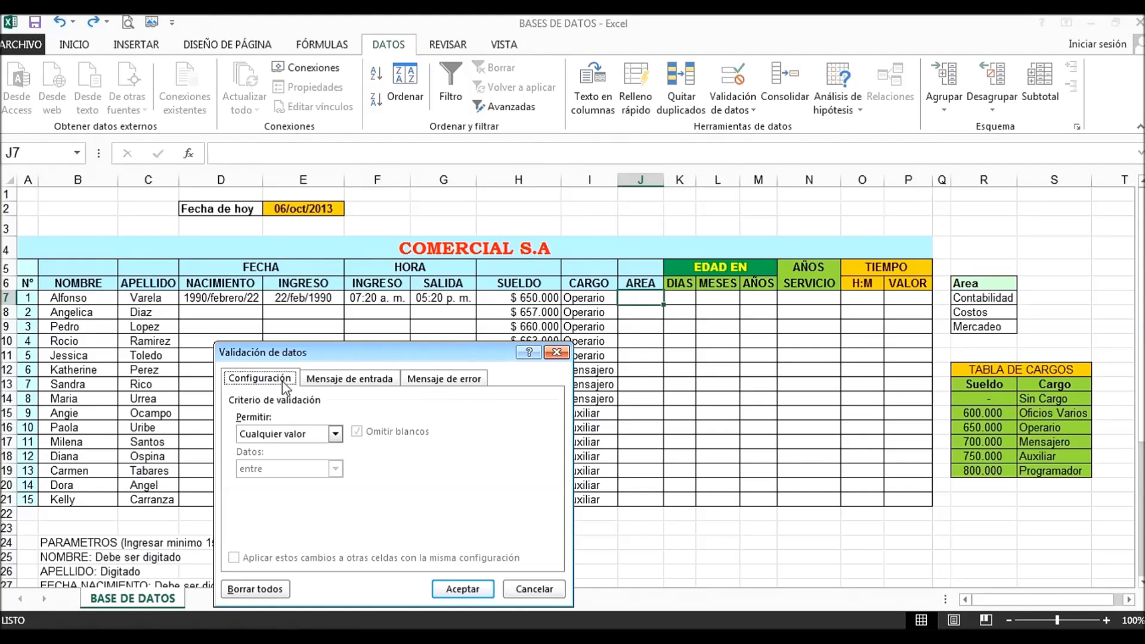
pyautogui.click(335, 434)
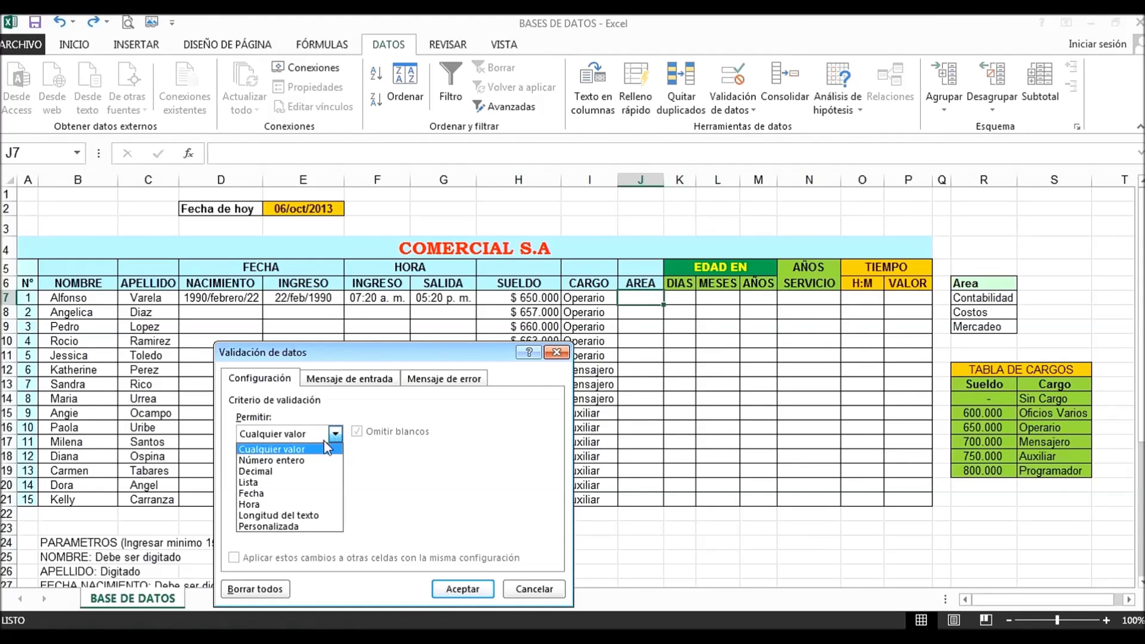
pyautogui.click(290, 483)
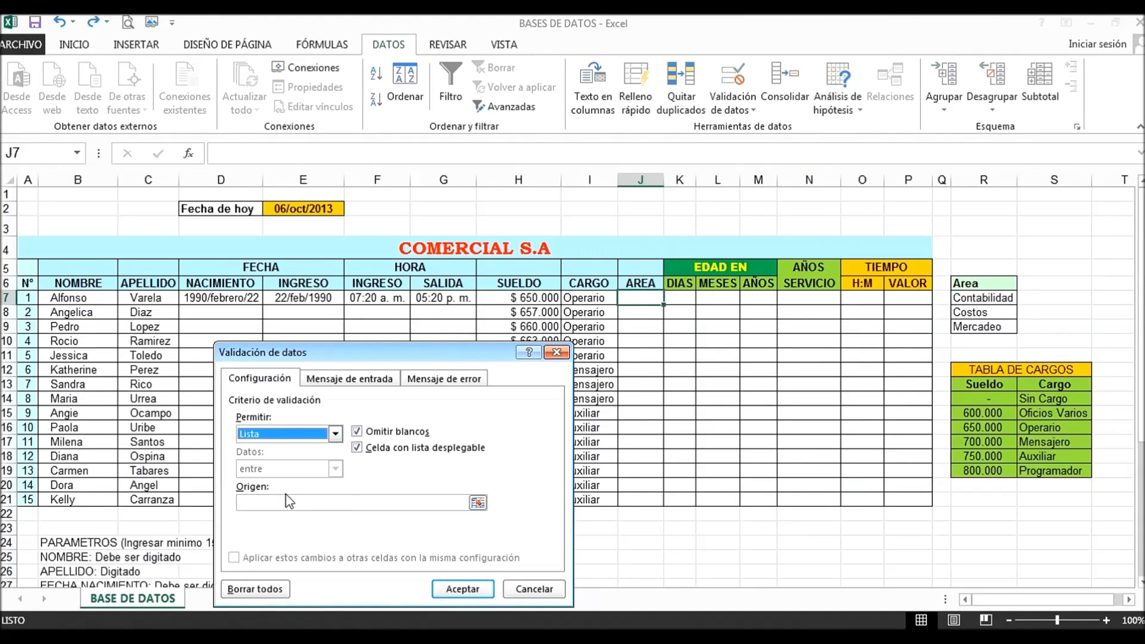
pyautogui.click(286, 503)
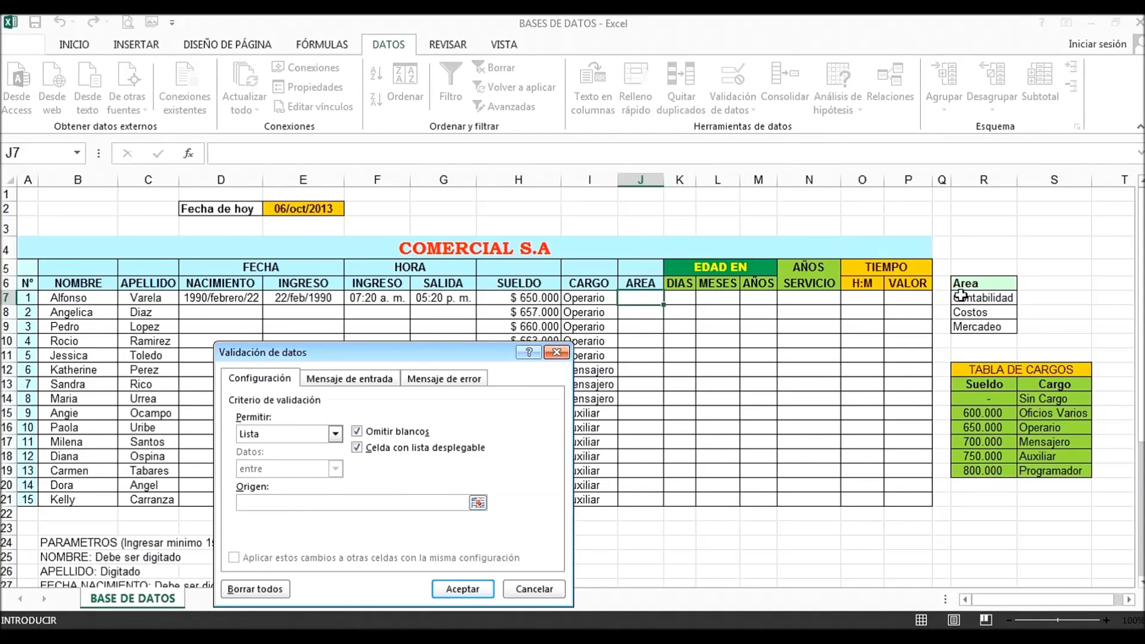
pyautogui.moveTo(960, 297); pyautogui.dragTo(969, 326)
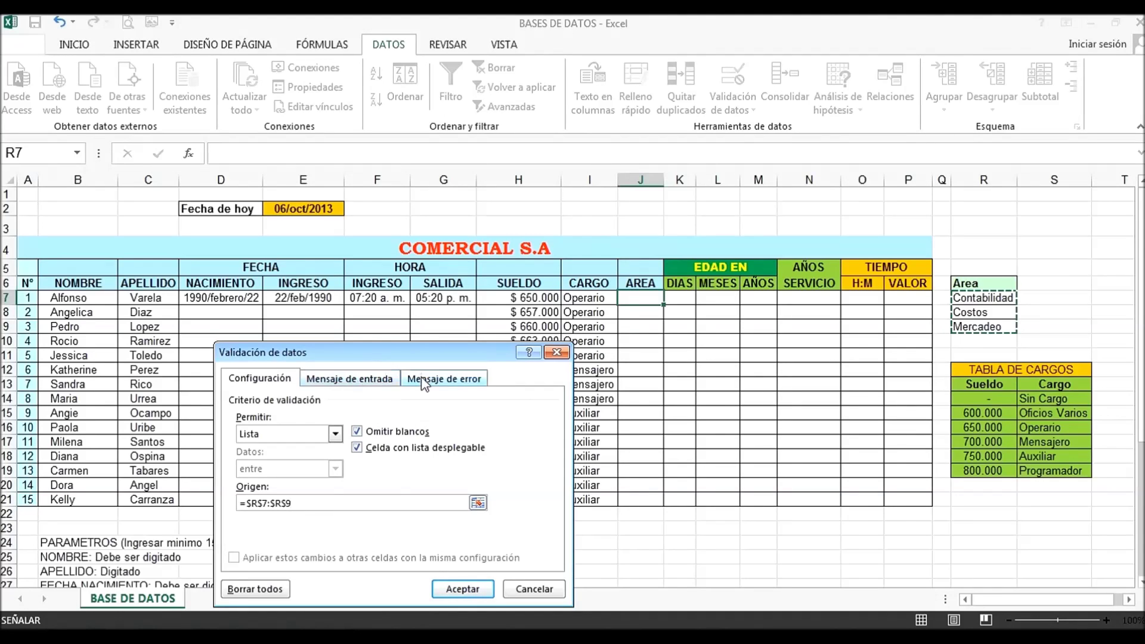
pyautogui.click(463, 590)
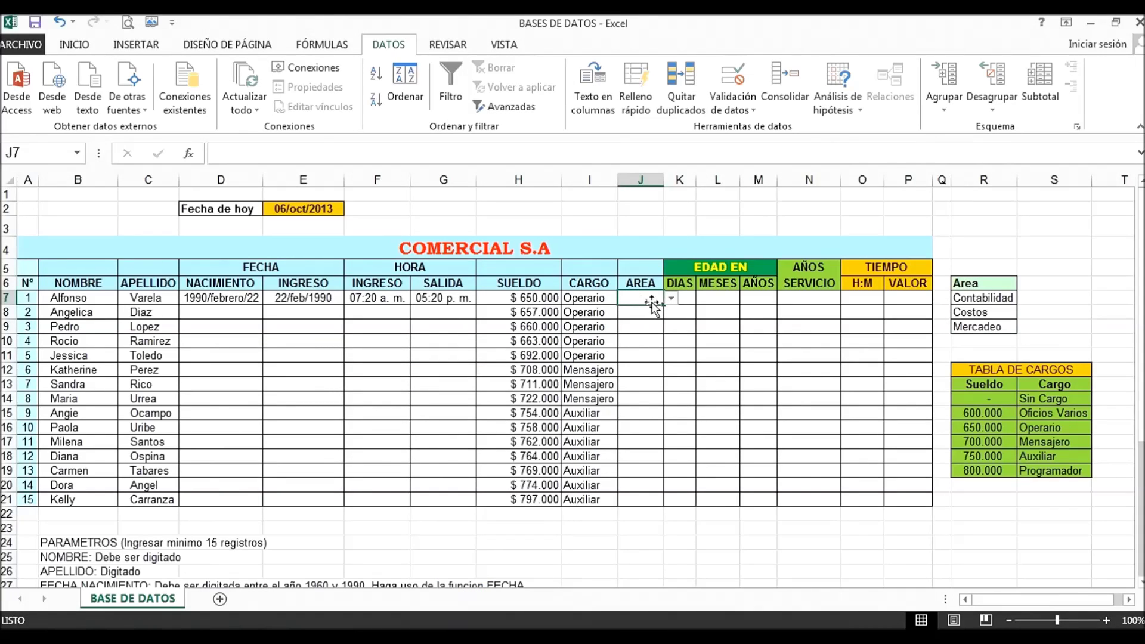
# Choose Costos in J7 and fill it down the AREA column to J20.
pyautogui.click(671, 298)
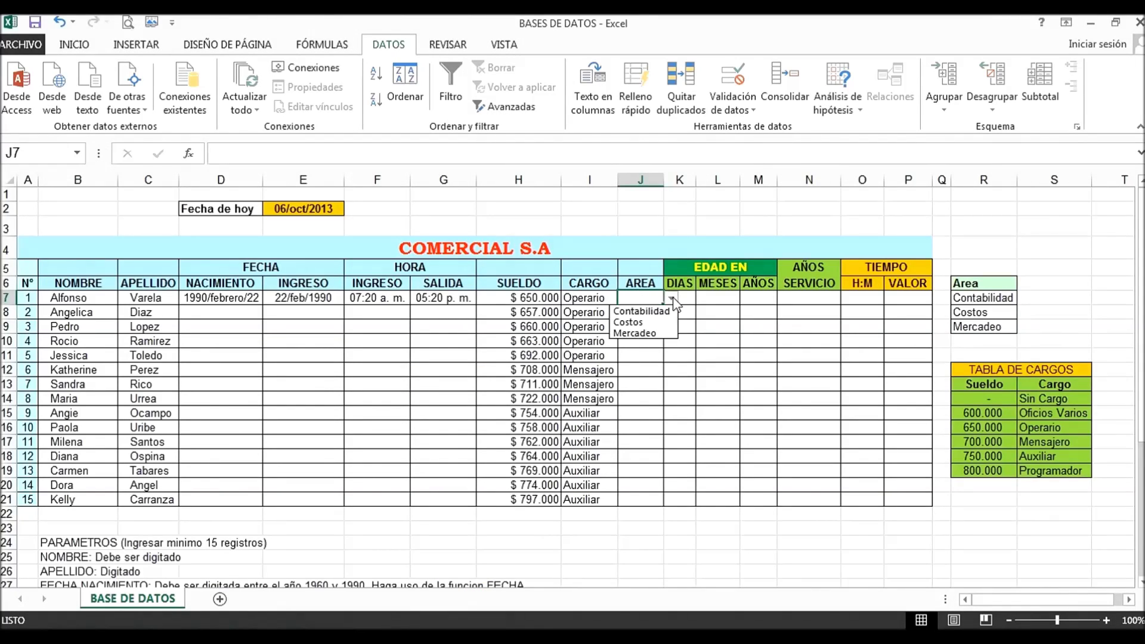
pyautogui.click(641, 318)
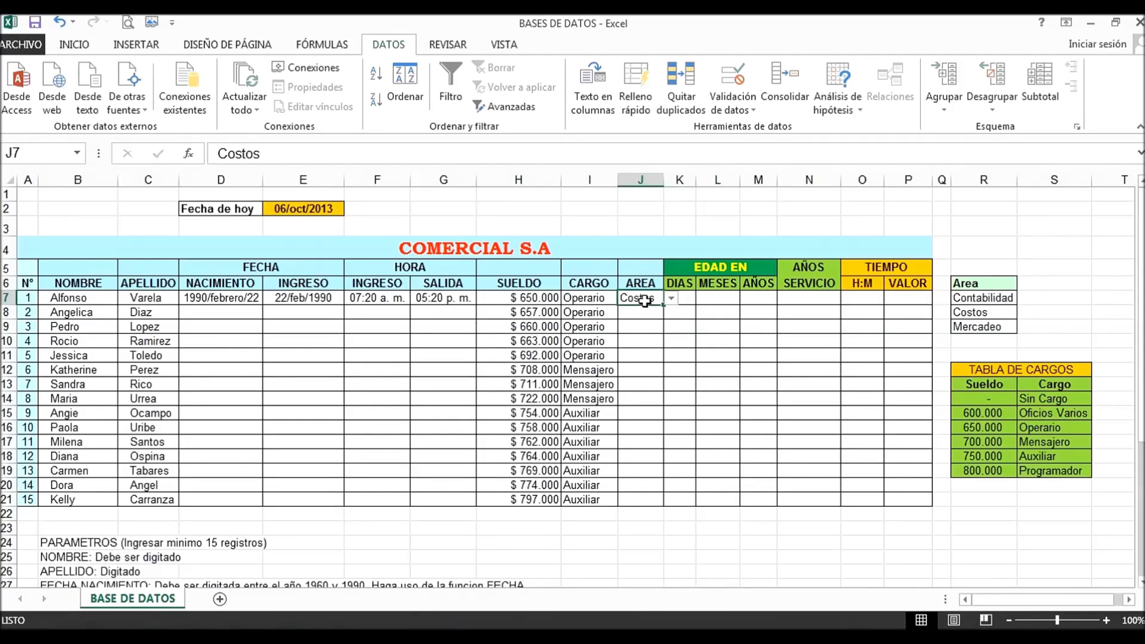
pyautogui.moveTo(666, 306); pyautogui.dragTo(665, 499)
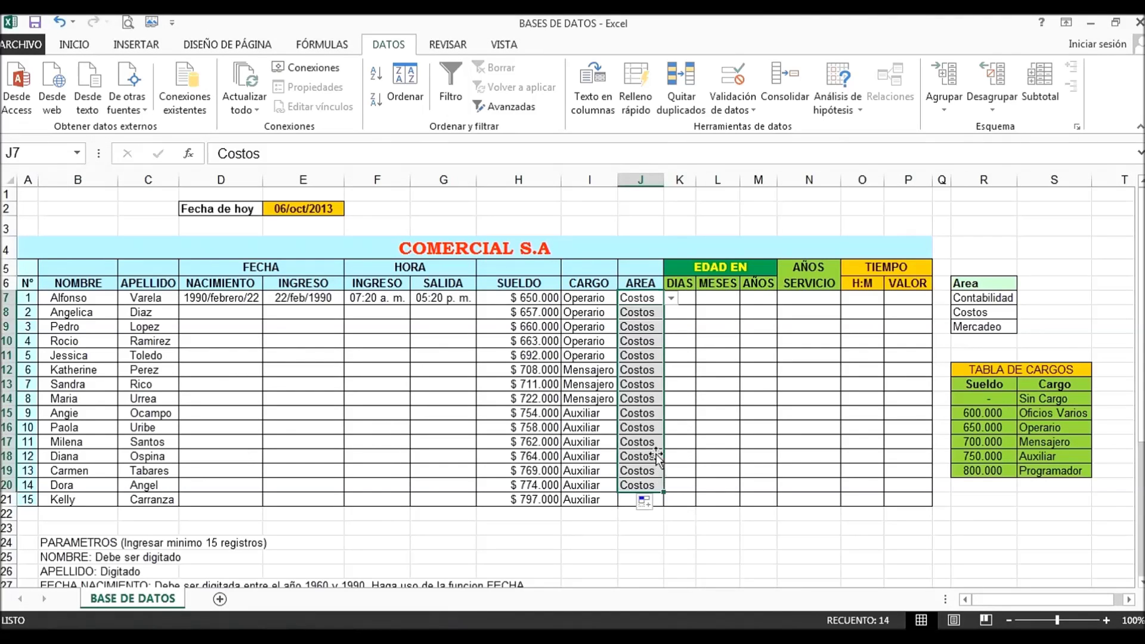
# Change J14 to Contabilidad and J11 to Mercadeo from their dropdowns.
pyautogui.click(634, 399)
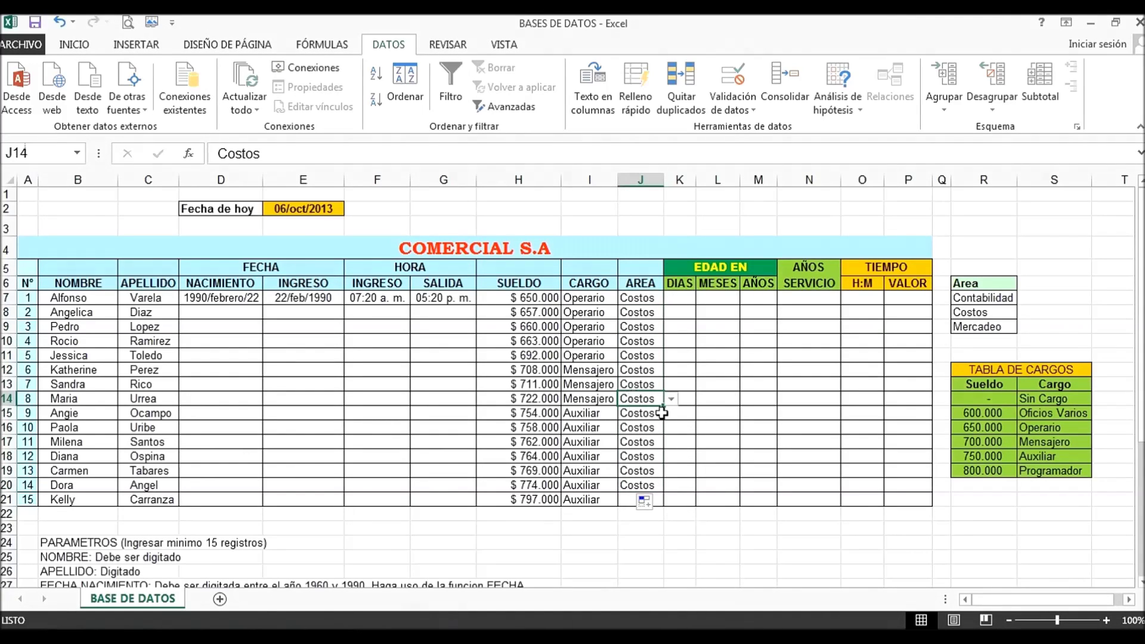
pyautogui.click(672, 398)
pyautogui.click(642, 412)
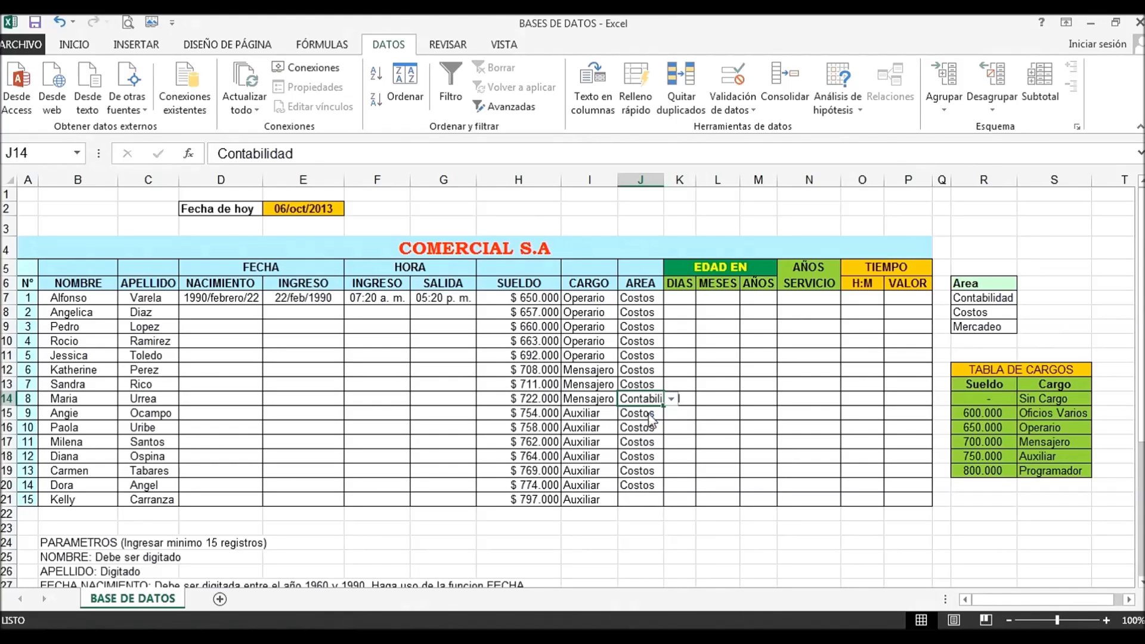
pyautogui.click(641, 356)
pyautogui.click(671, 356)
pyautogui.click(634, 391)
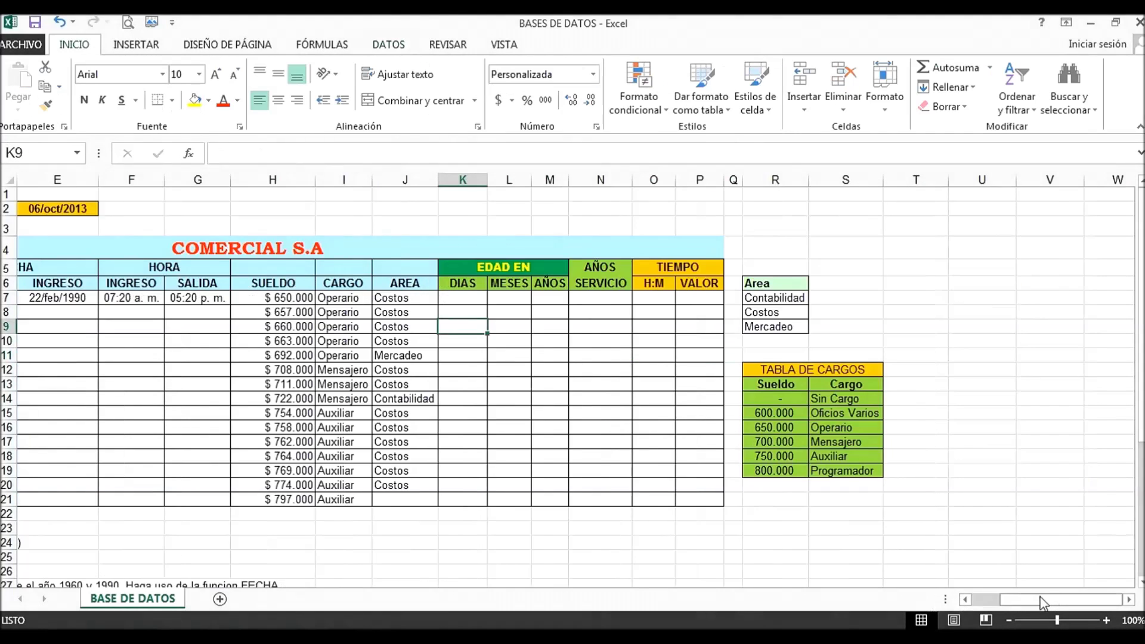
pyautogui.moveTo(1043, 603); pyautogui.dragTo(949, 599)
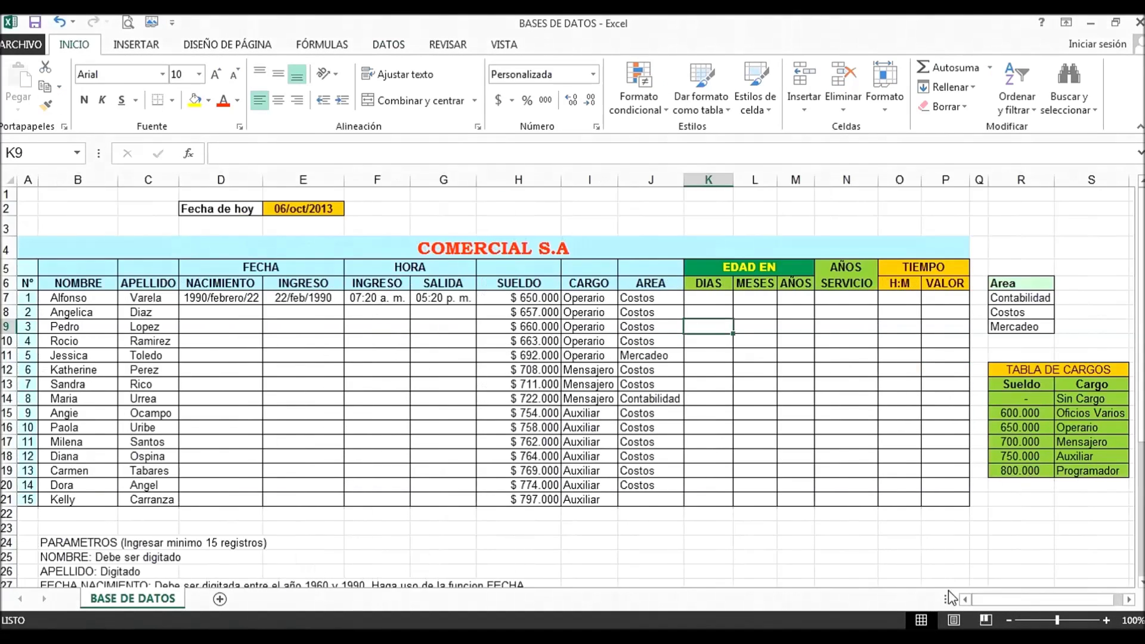
# Enter =HOY-D7 in K7 so the age in days shows 8.627.
pyautogui.click(698, 297)
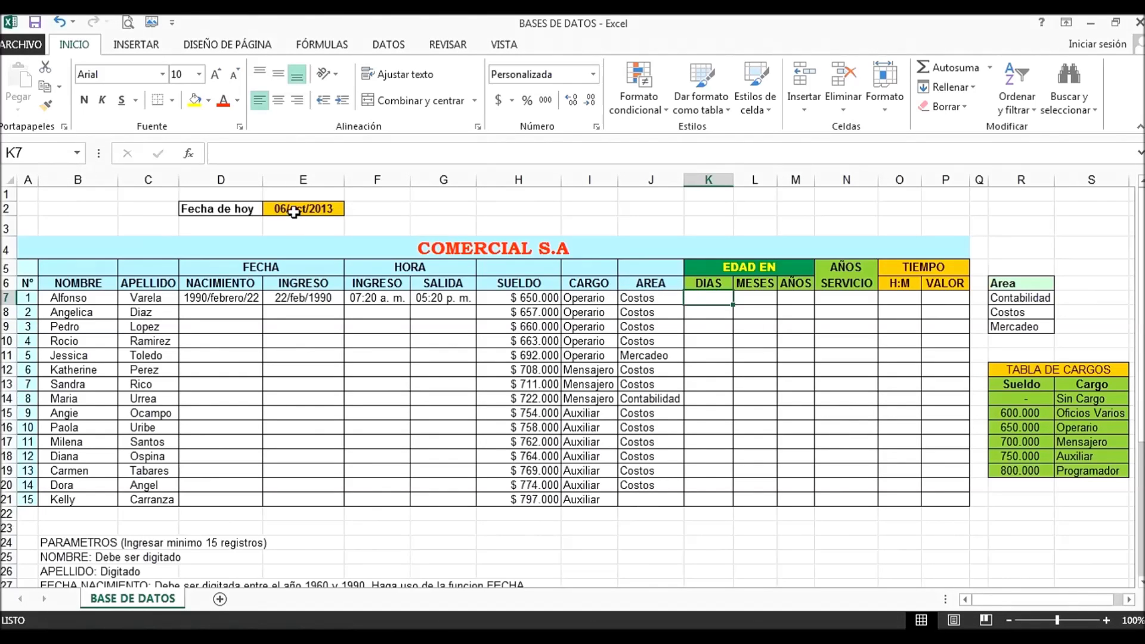
pyautogui.click(301, 210)
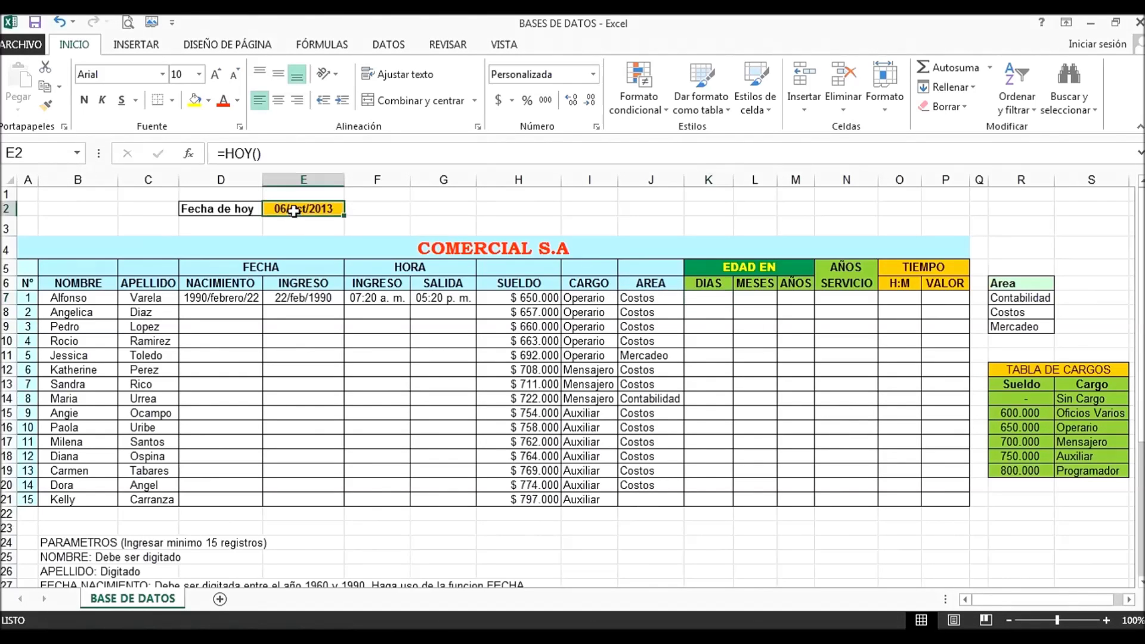
pyautogui.click(712, 300)
pyautogui.write('=')
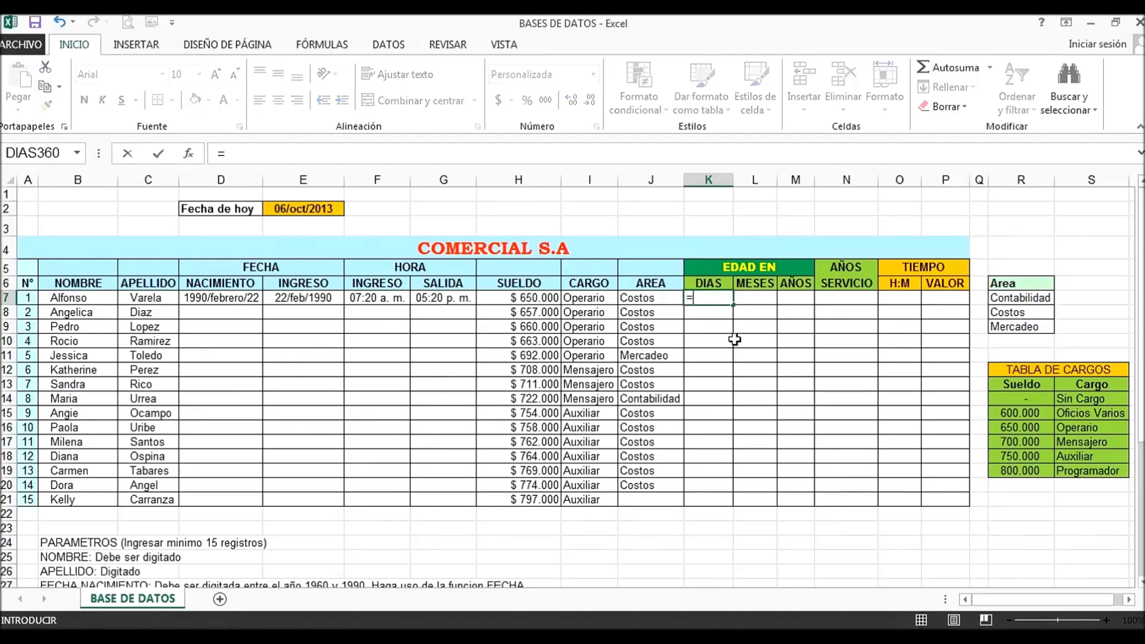
pyautogui.click(301, 211)
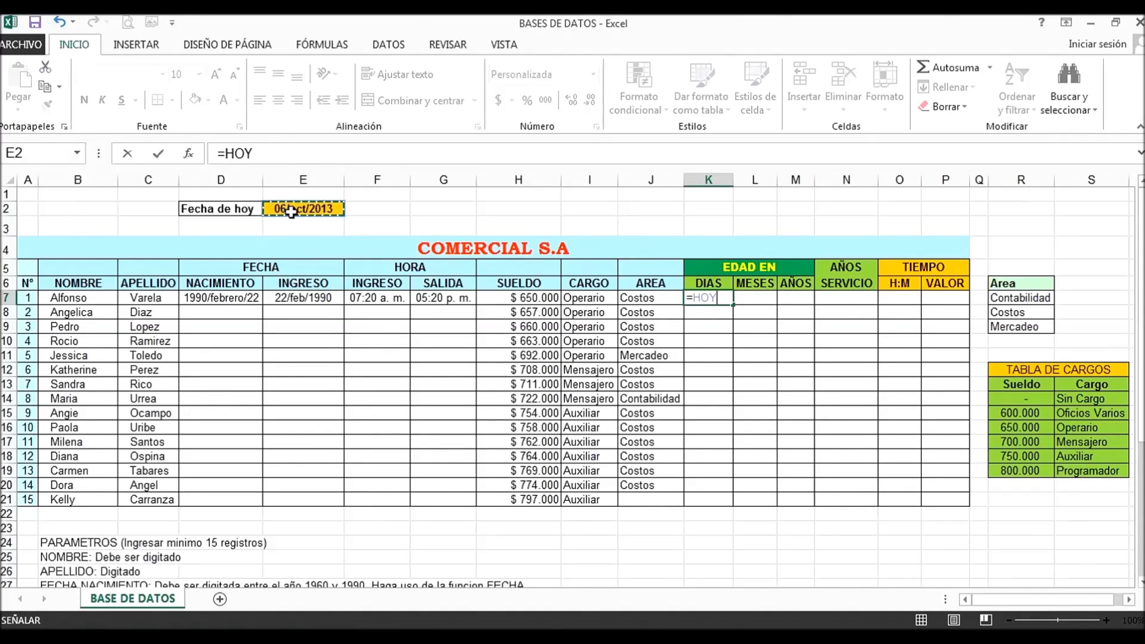
pyautogui.write('-')
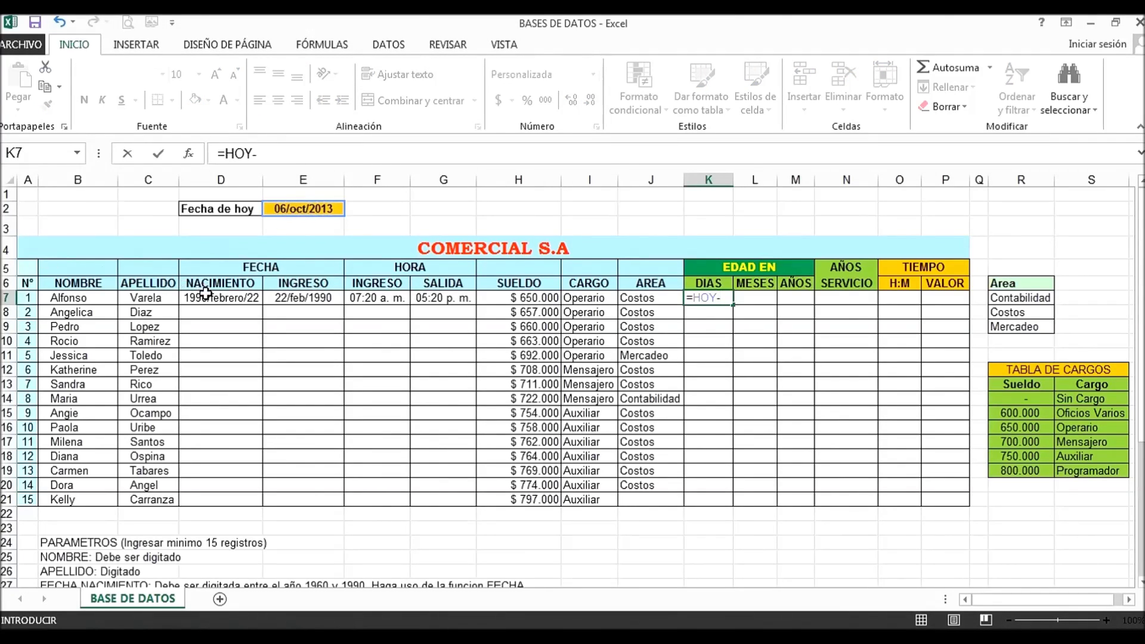
pyautogui.click(217, 297)
pyautogui.press('Return')
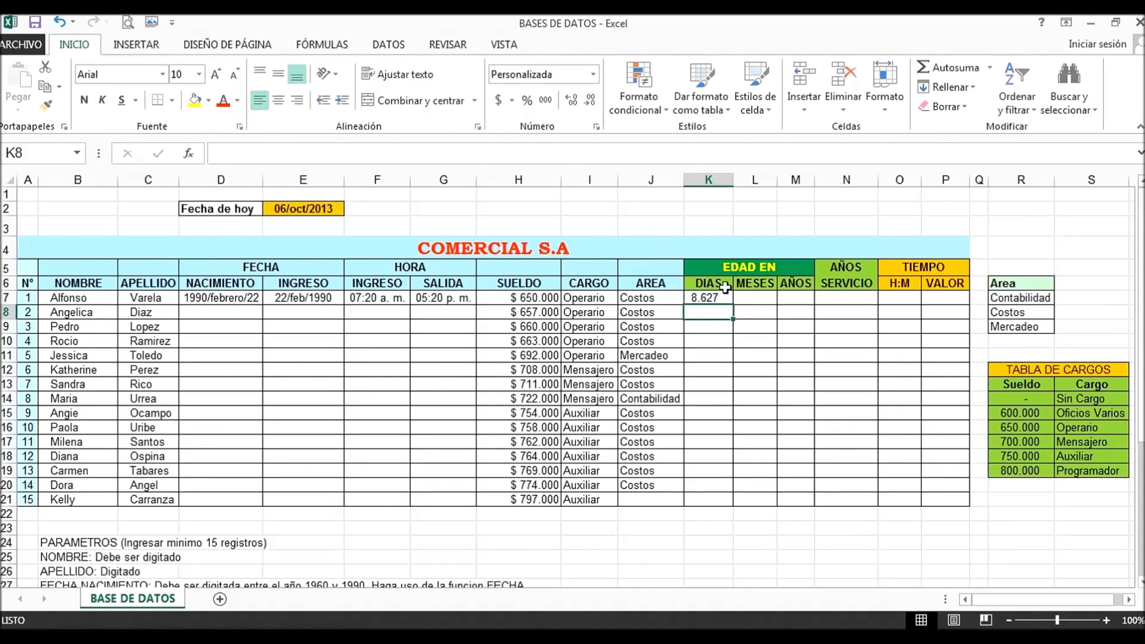
# Enter =K7/30 in L7 to get the age in months, 288.
pyautogui.click(730, 296)
pyautogui.click(759, 297)
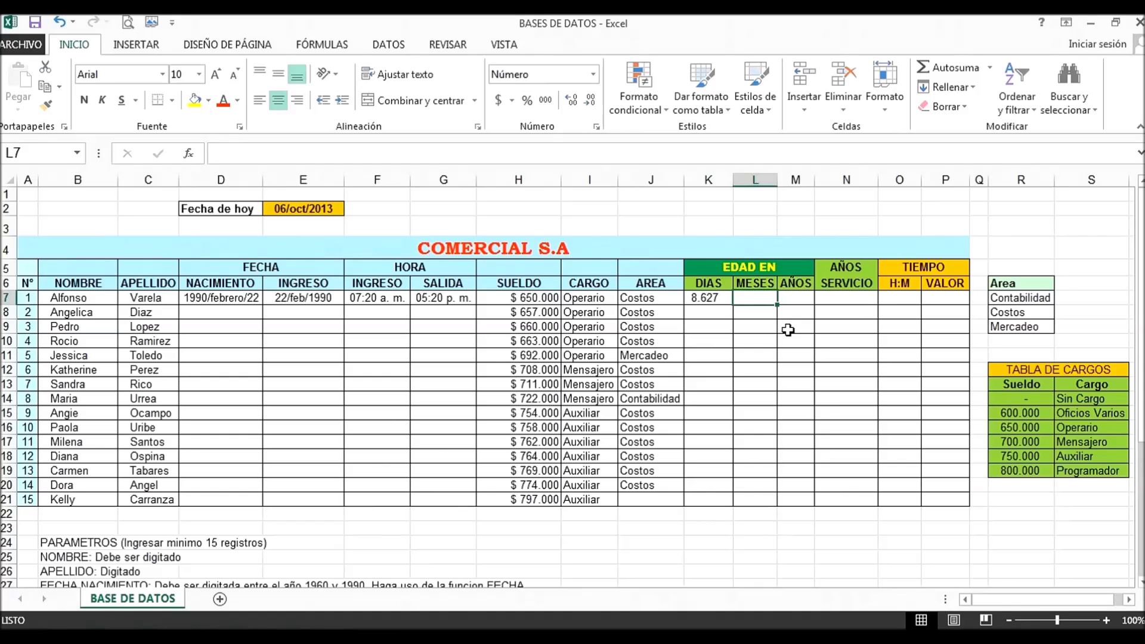
pyautogui.write('=')
pyautogui.press('Left')
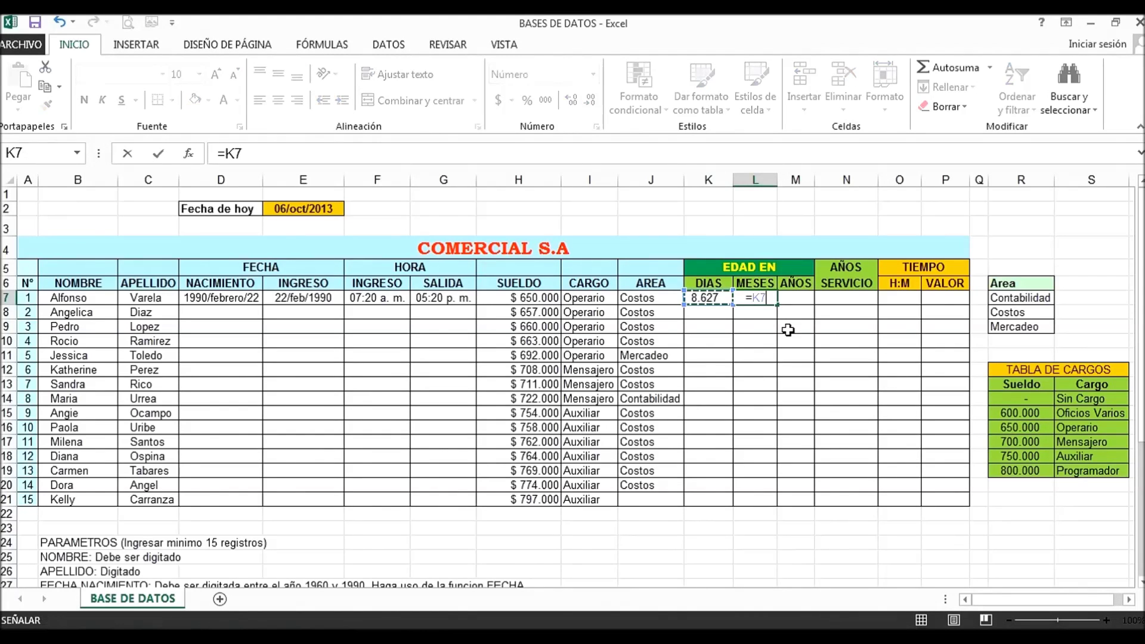
pyautogui.write('/')
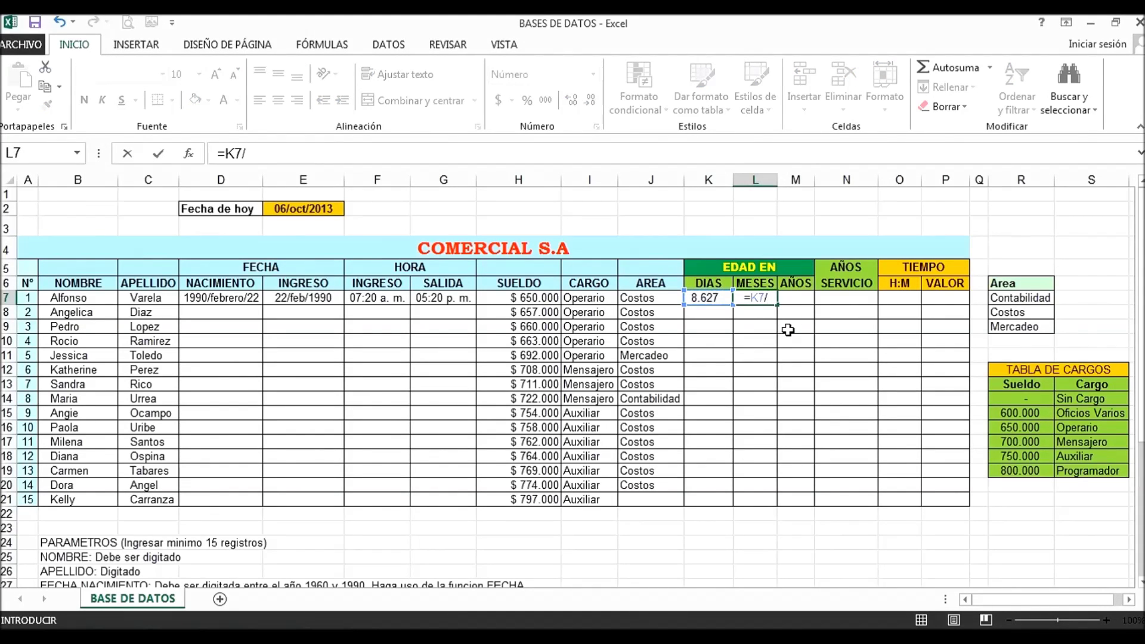
pyautogui.write('30')
pyautogui.press('Tab')
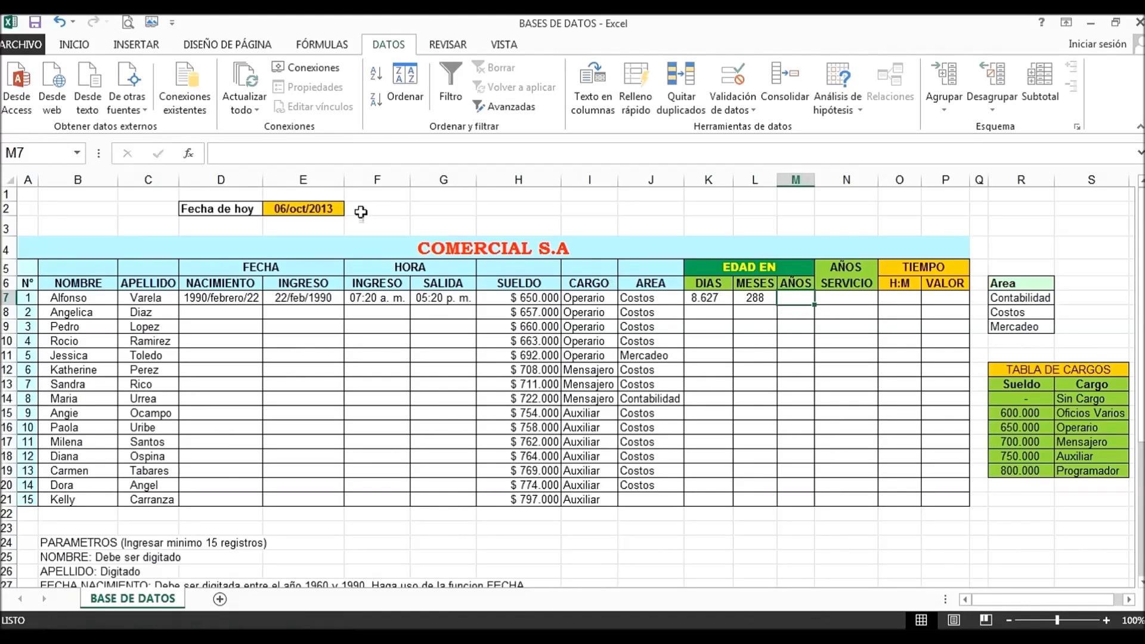
# Insert FRAC.AÑO in M7 with start date D7 and end date HOY, and open its help article.
pyautogui.click(191, 154)
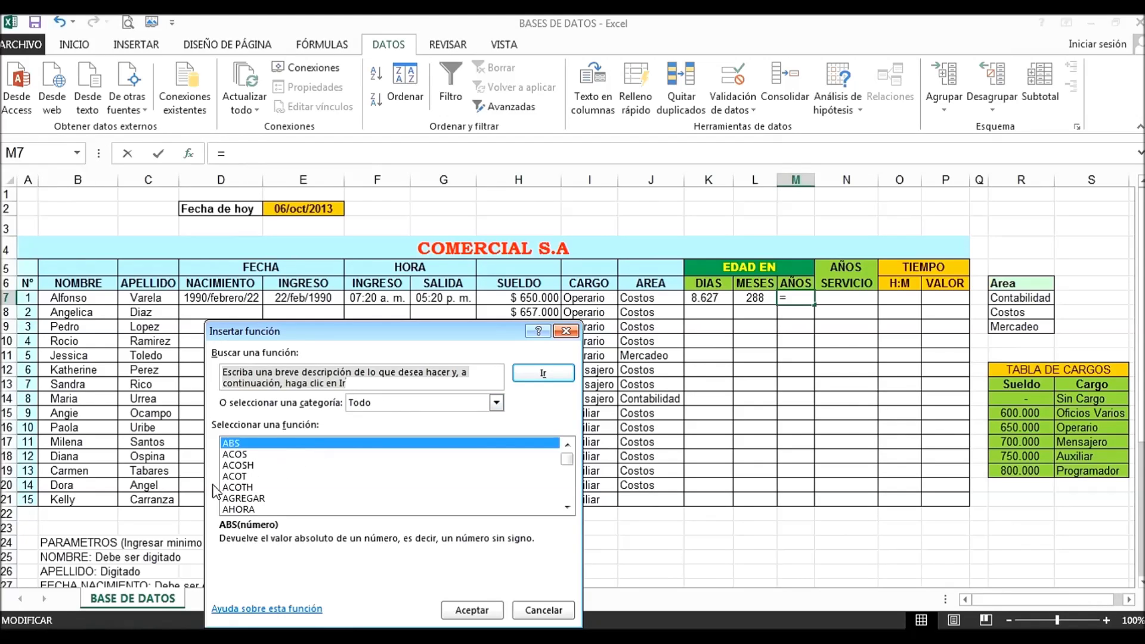
pyautogui.click(249, 479)
pyautogui.write('frac')
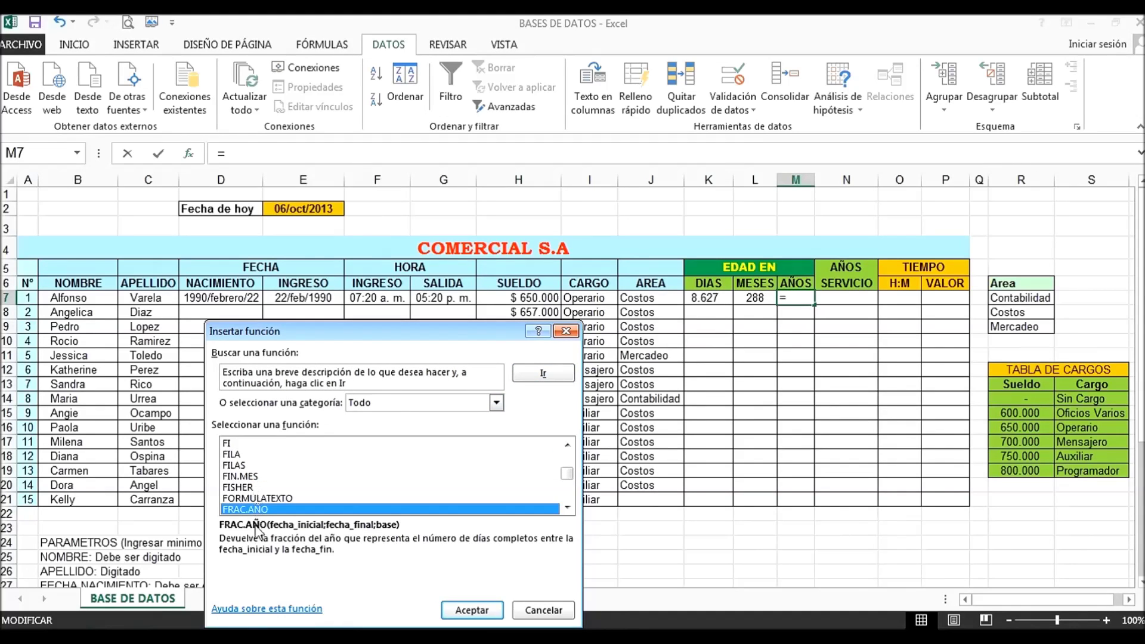
pyautogui.click(495, 611)
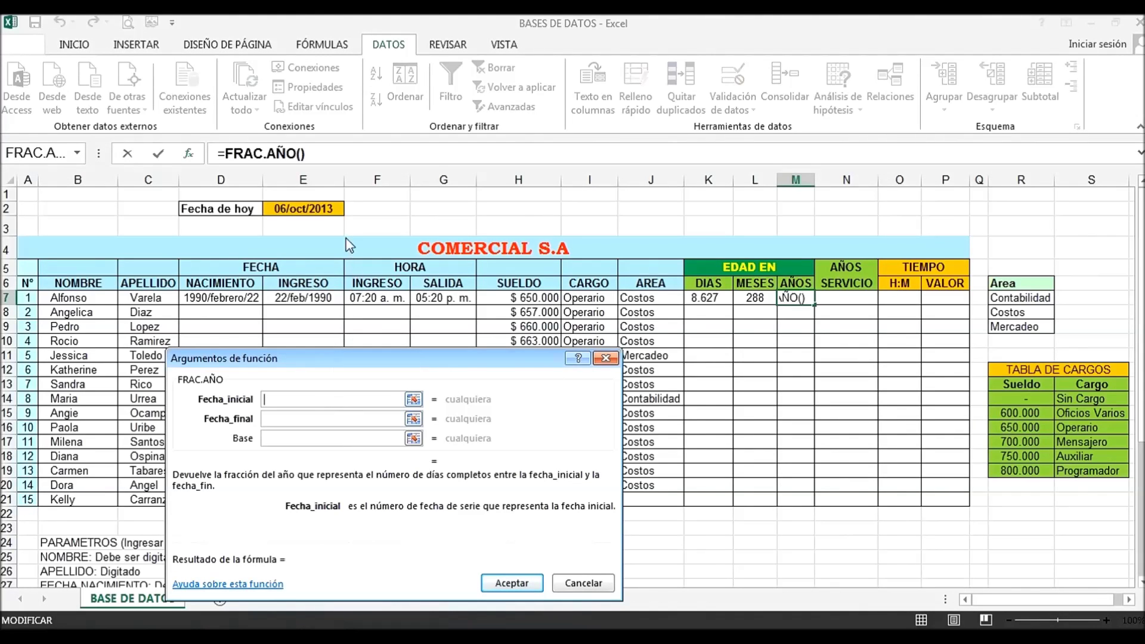
pyautogui.click(204, 300)
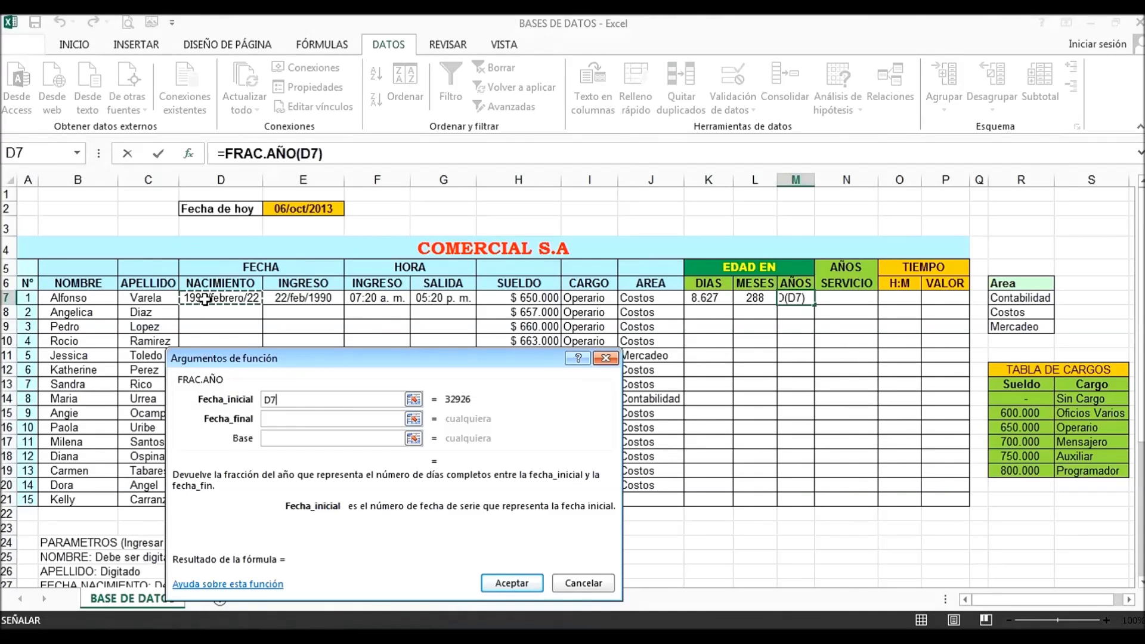
pyautogui.click(296, 420)
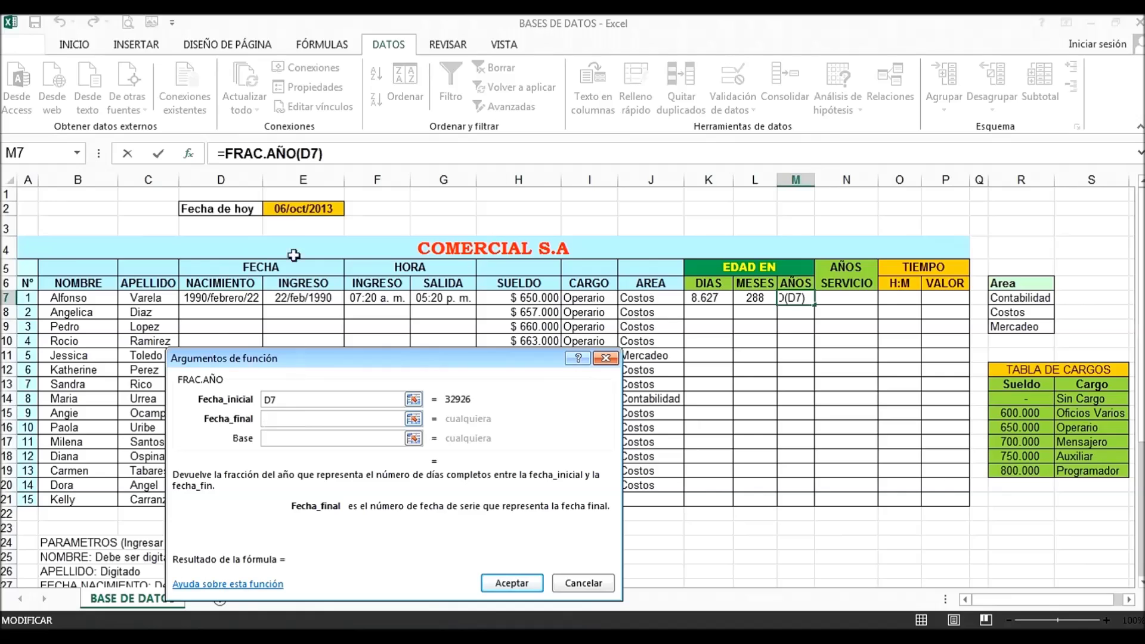
pyautogui.click(292, 210)
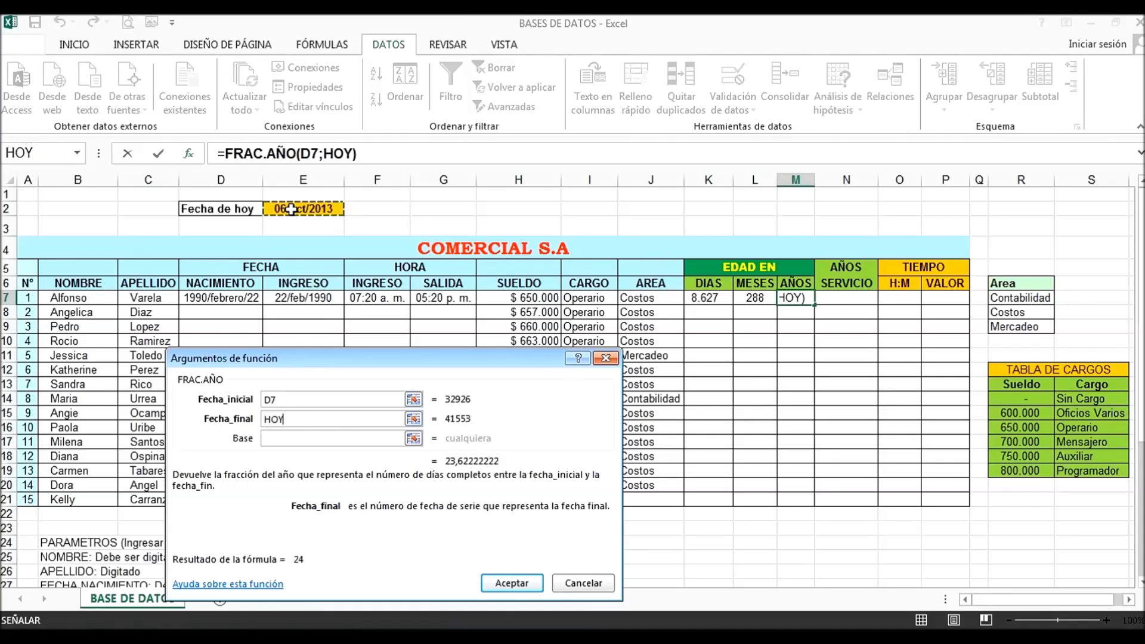
pyautogui.click(296, 440)
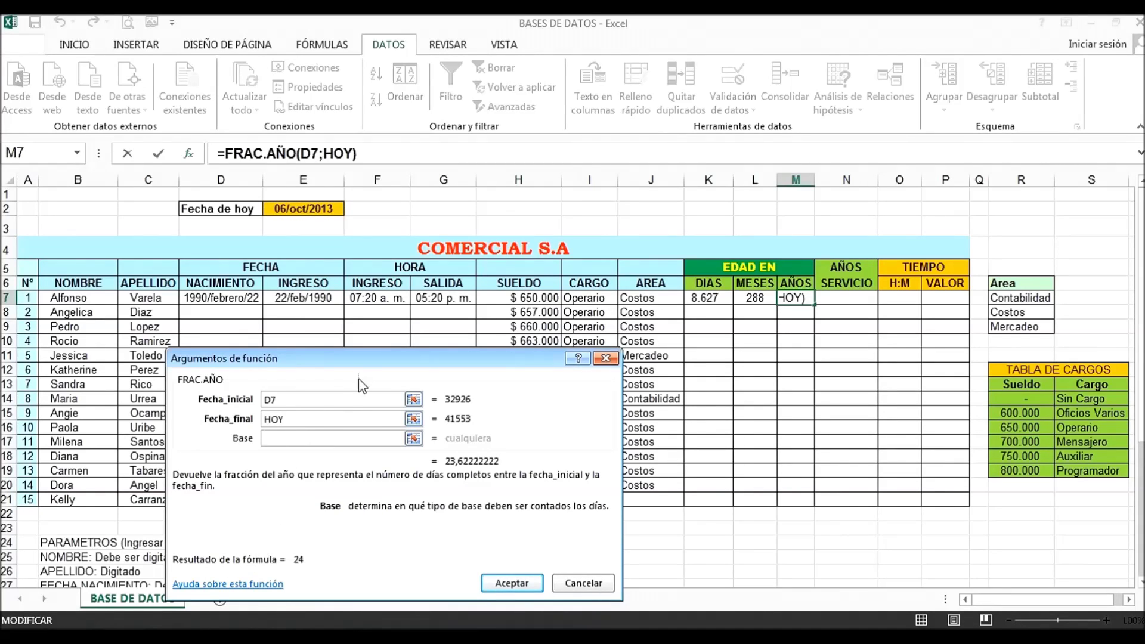
pyautogui.click(228, 584)
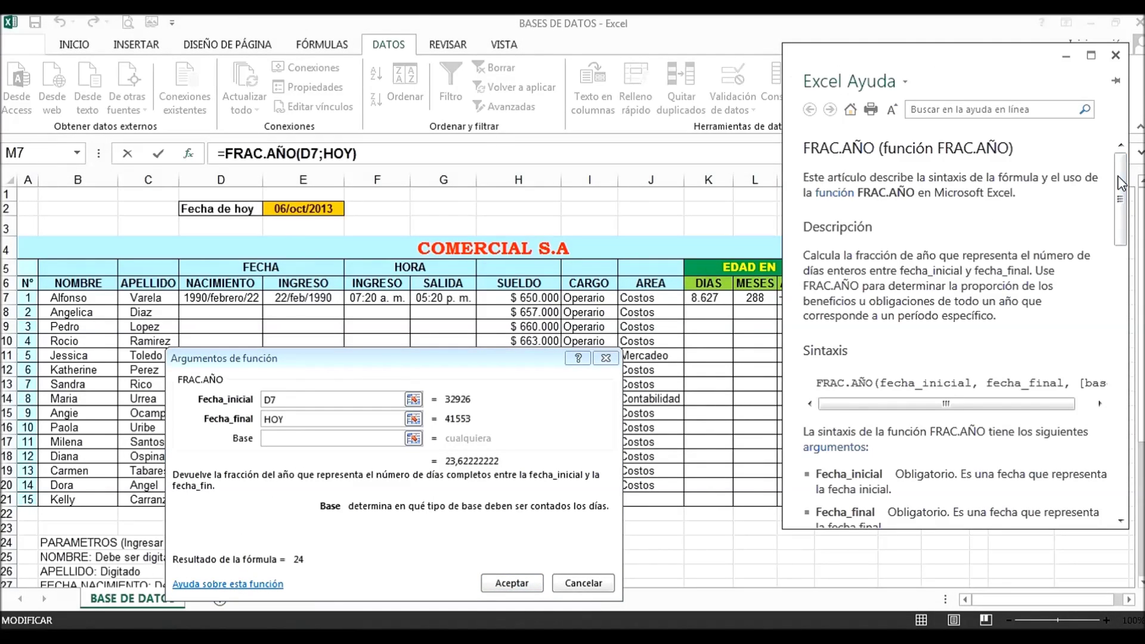
# Set FRAC.AÑO's Base argument to 1 and commit =FRAC.AÑO(D7;HOY;1) in M7.
pyautogui.moveTo(1121, 183)
pyautogui.mouseDown()
pyautogui.moveTo(1099, 260)
pyautogui.moveTo(925, 288)
pyautogui.mouseUp()
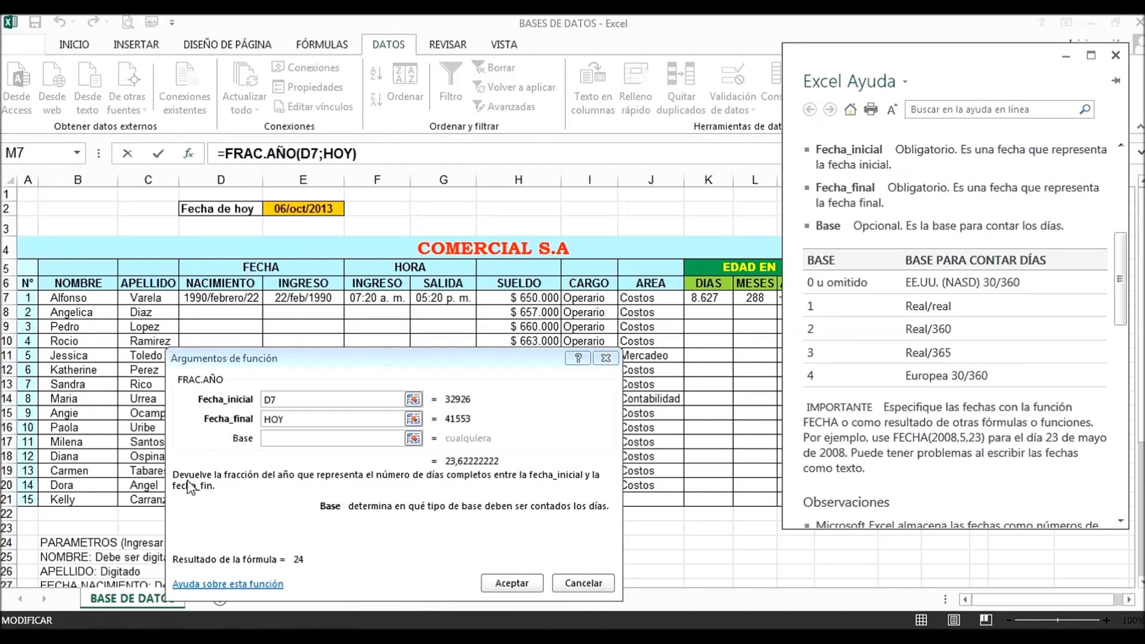
pyautogui.click(263, 440)
pyautogui.write('1')
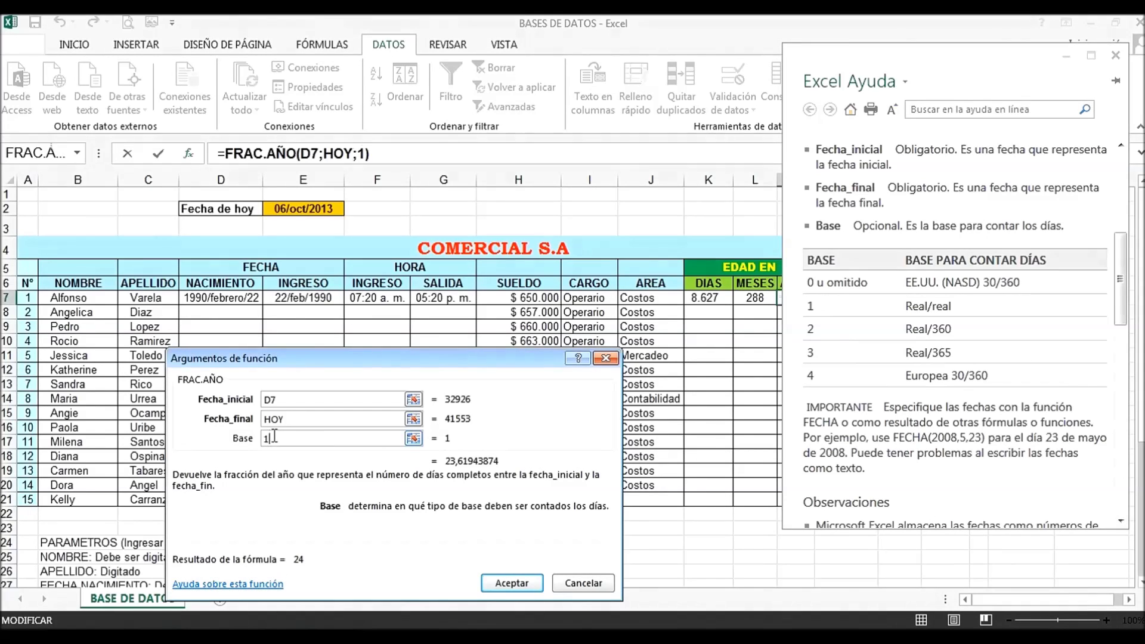
pyautogui.click(494, 585)
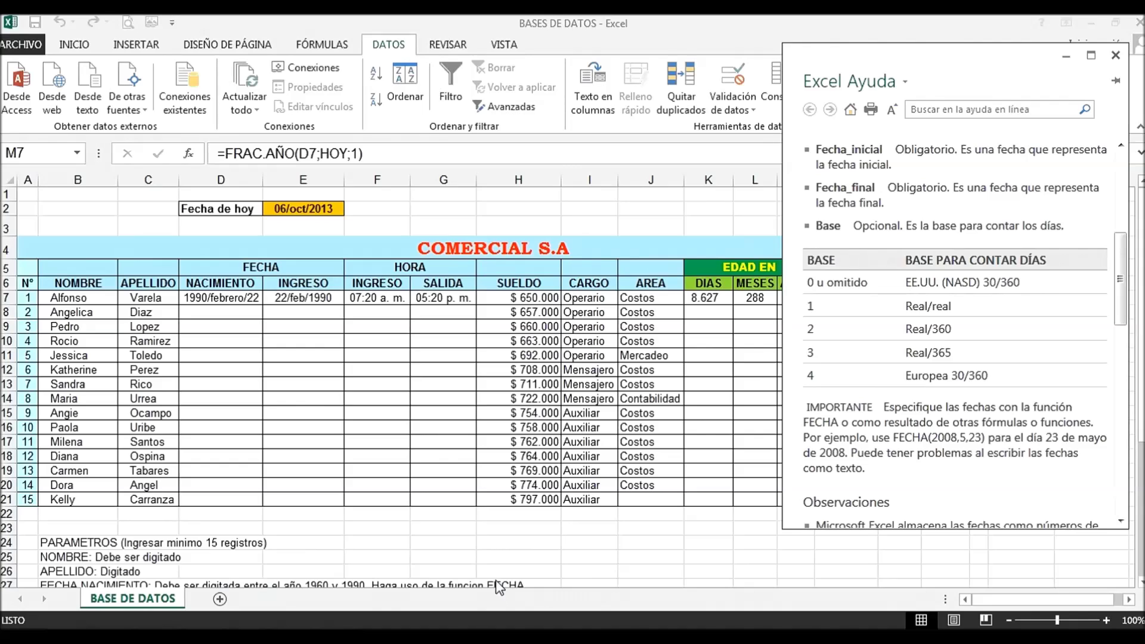
# Close the FRAC.AÑO help pane, showing 24 years in M7, and move to N7.
pyautogui.click(1116, 56)
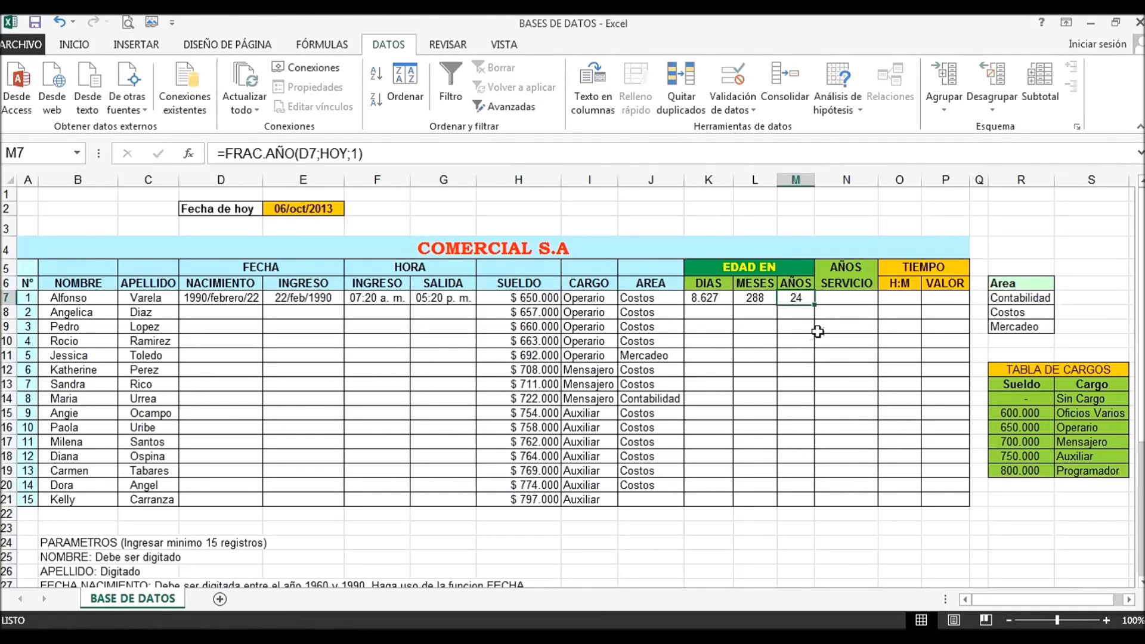
pyautogui.click(842, 300)
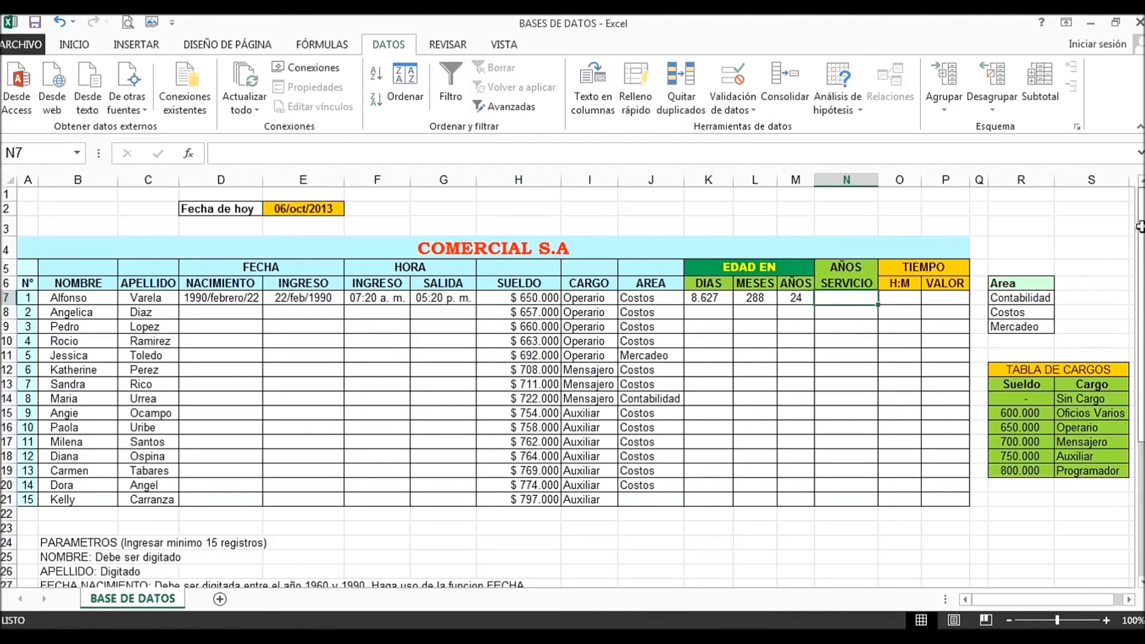
pyautogui.scroll(-1, 1086, 227)
pyautogui.scroll(1, 1086, 226)
pyautogui.click(189, 153)
# Enter =DIAS360(E7;HOY) in N7, showing 8504 days of service.
pyautogui.press('Return')
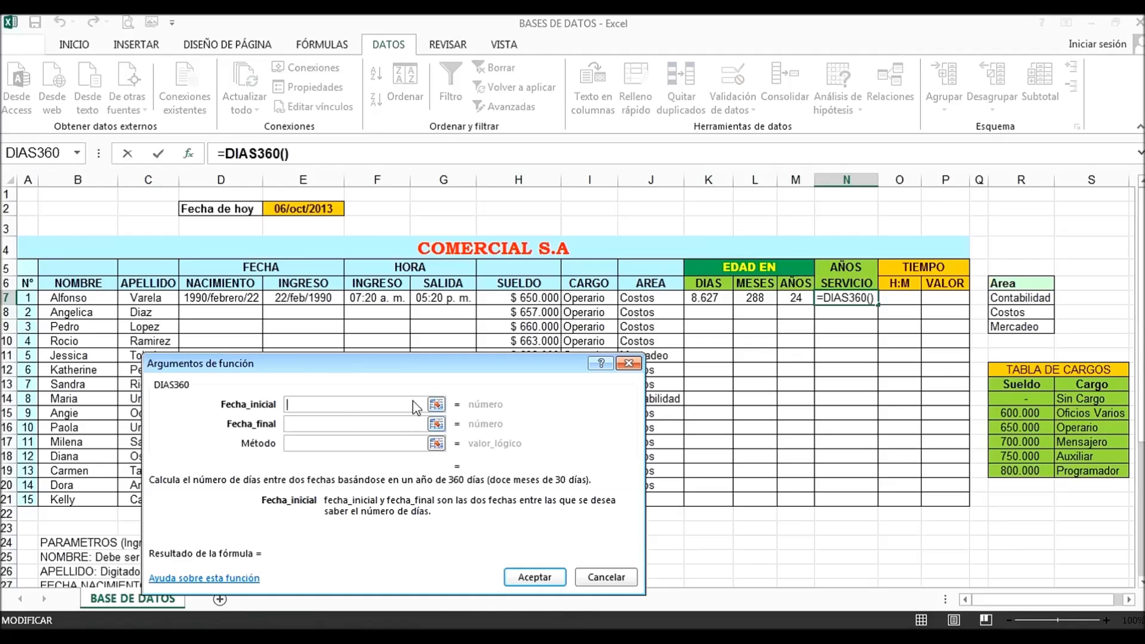
pyautogui.click(292, 300)
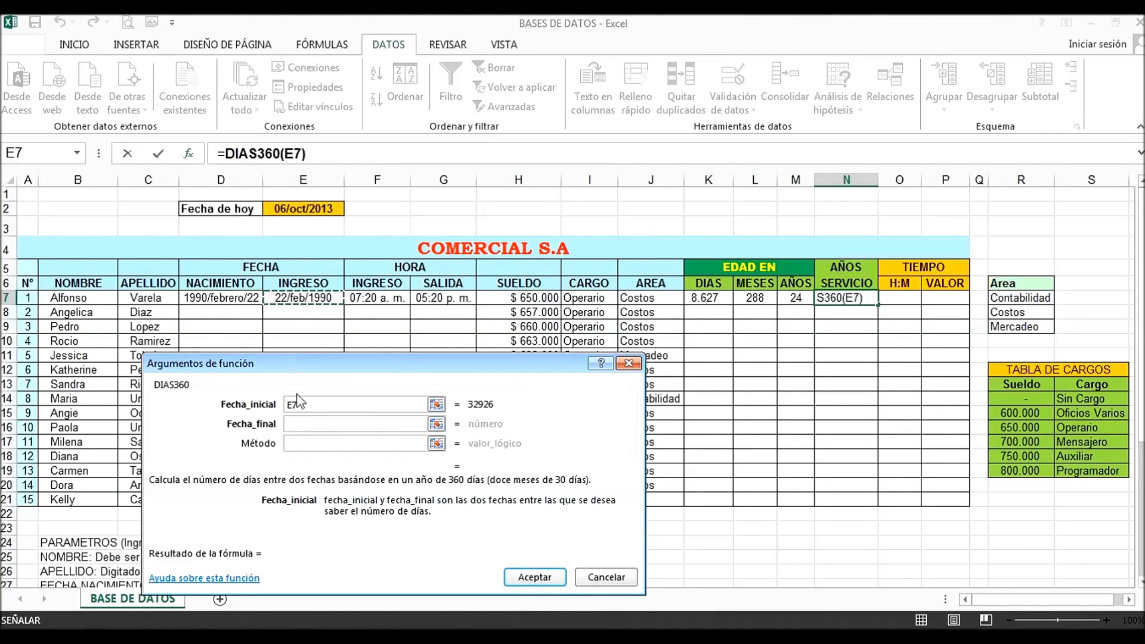
pyautogui.click(309, 425)
pyautogui.click(306, 211)
pyautogui.write('HOY')
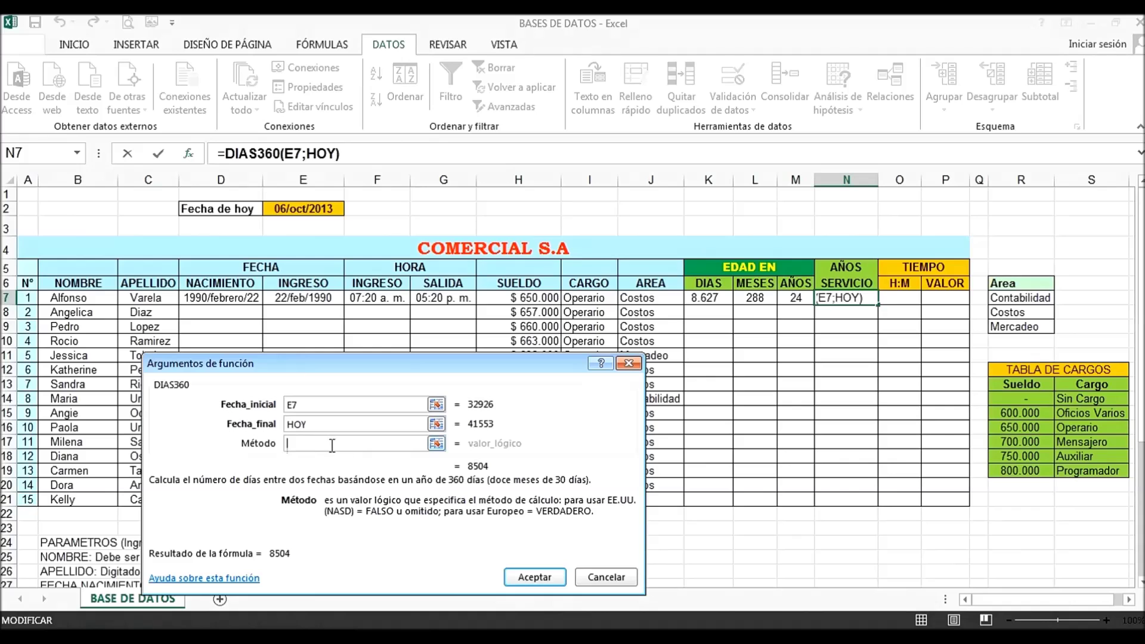
pyautogui.click(533, 577)
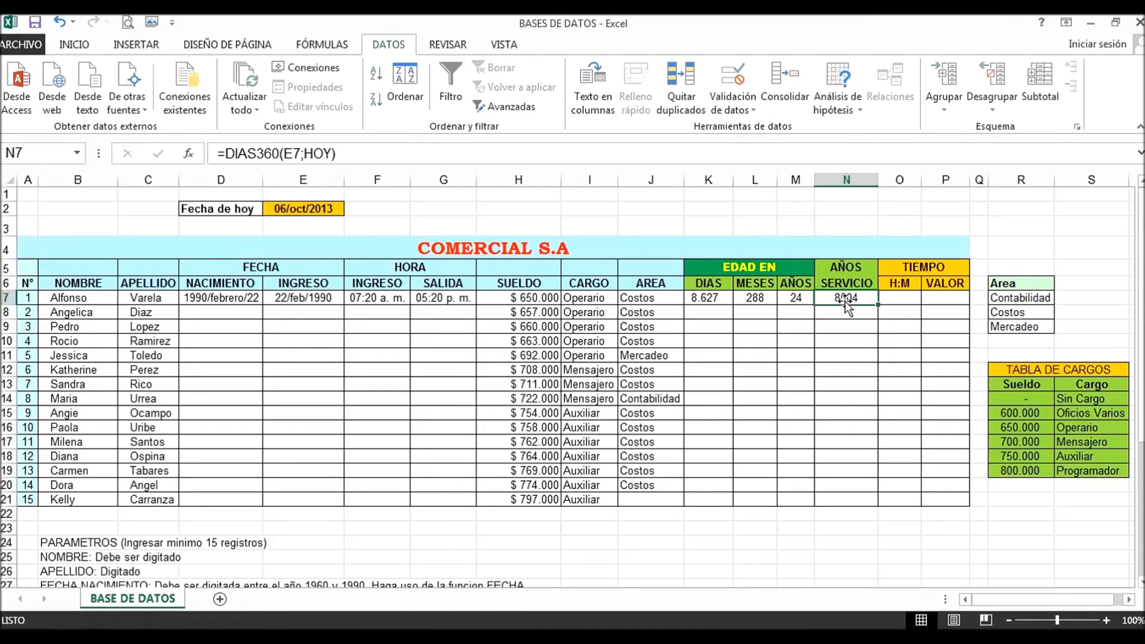
pyautogui.click(382, 151)
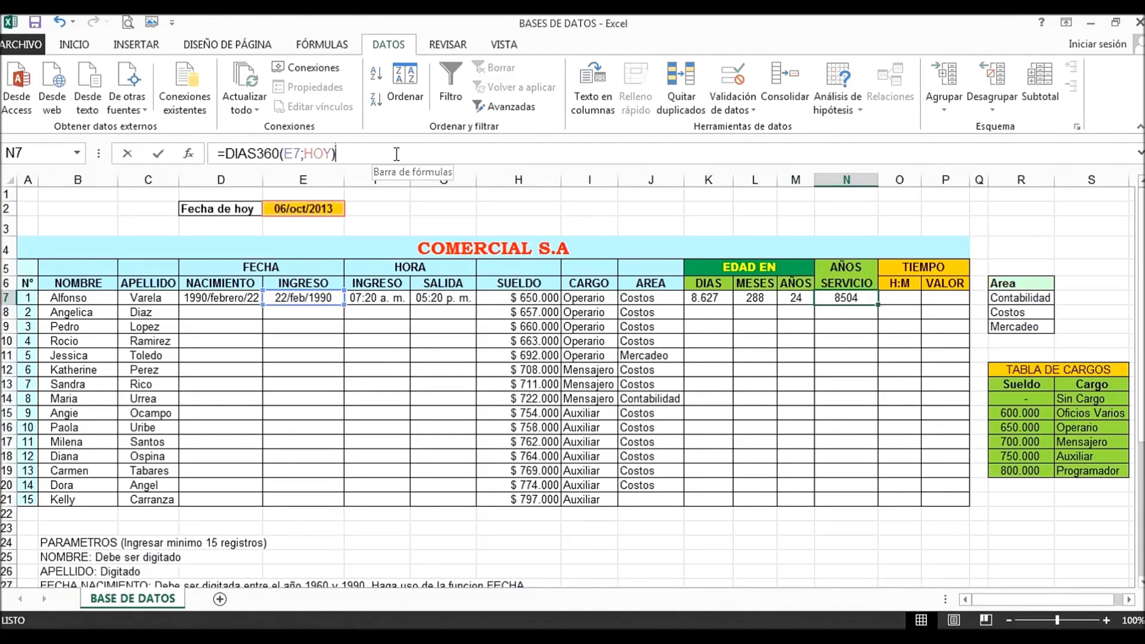
# Divide N7's DIAS360 result by 360 and change E7's hire year to 2005, giving 9 years.
pyautogui.write('/')
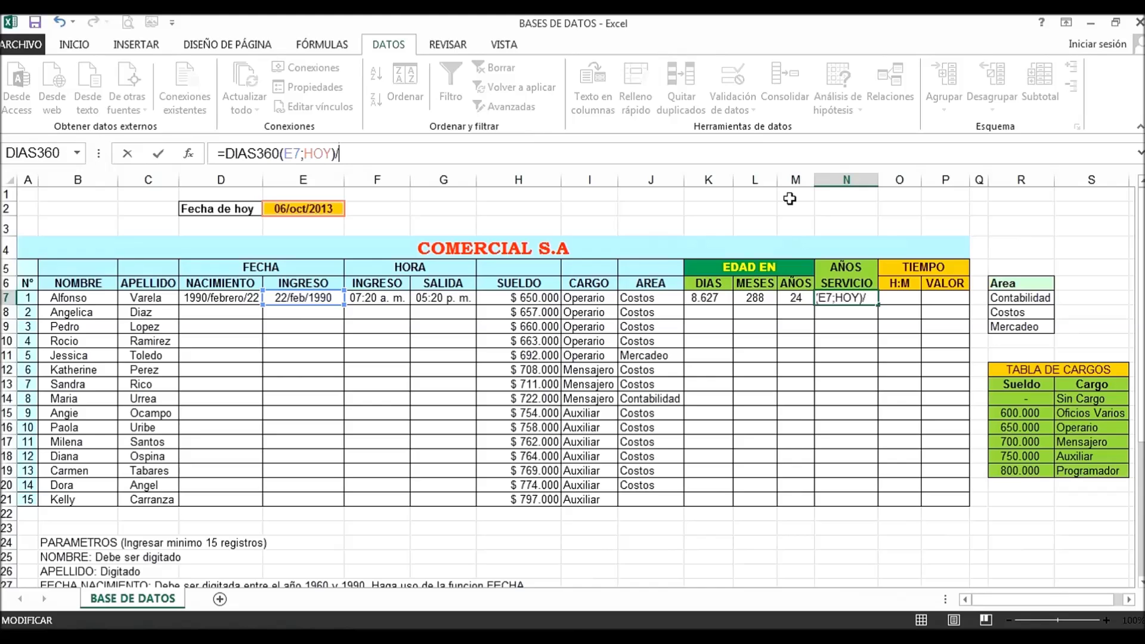
pyautogui.write('360')
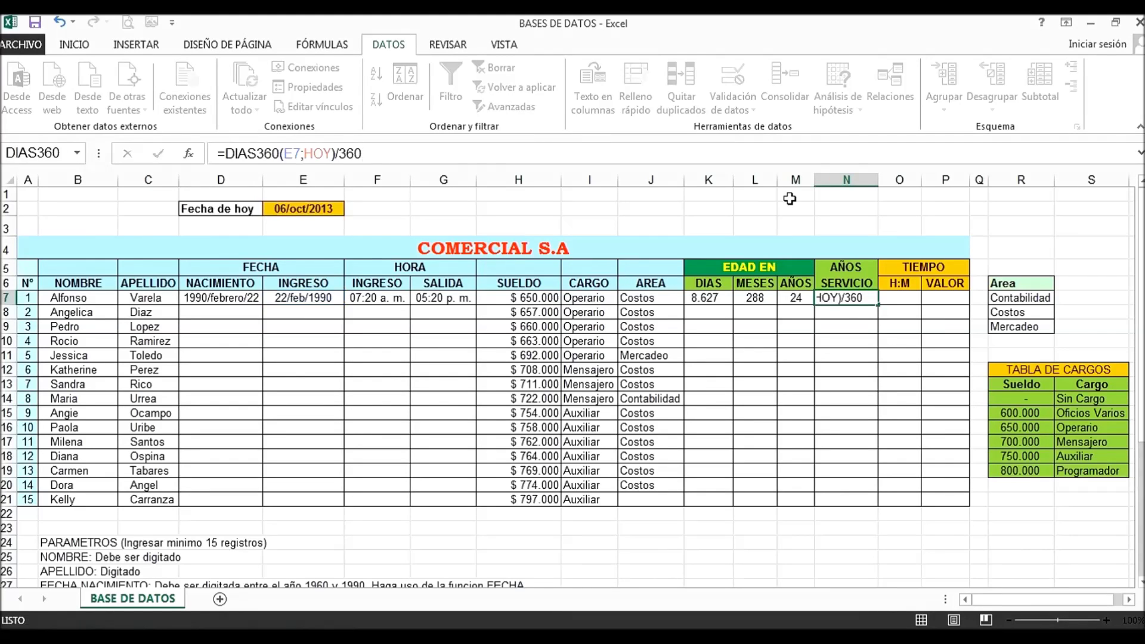
pyautogui.click(352, 326)
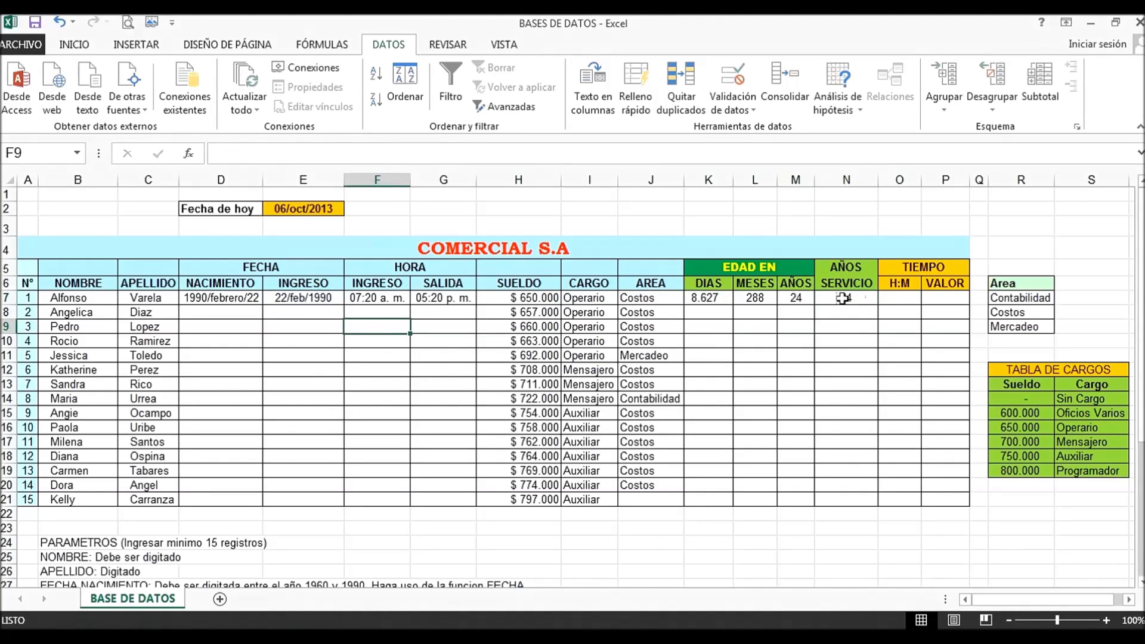
pyautogui.click(297, 299)
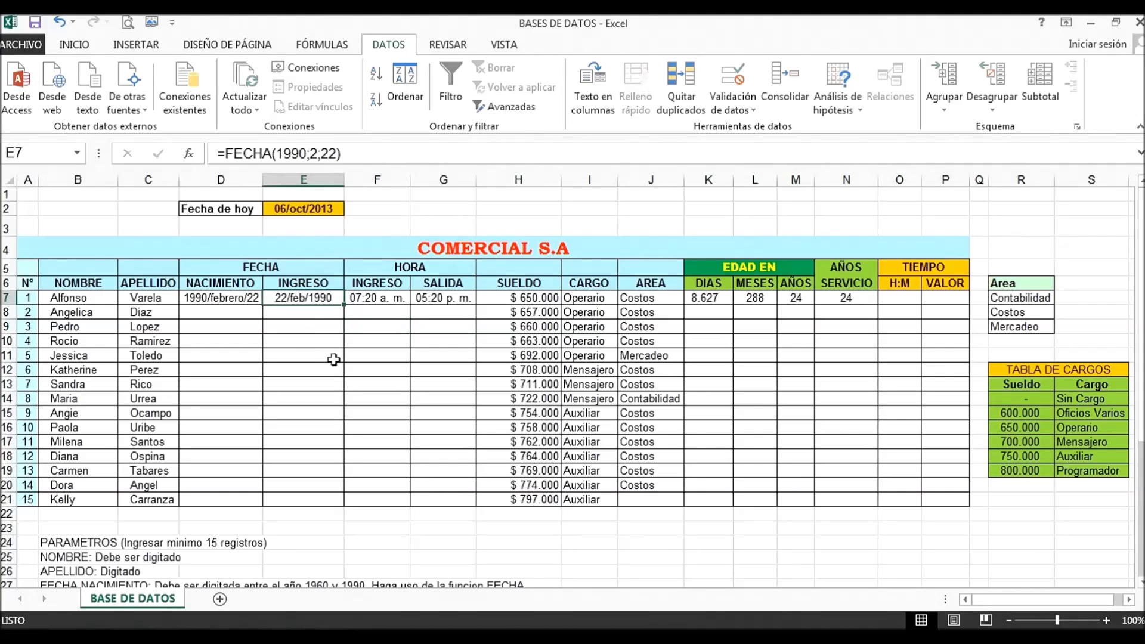
pyautogui.press('F2')
pyautogui.press('Left')
pyautogui.press('Left')
pyautogui.press('Left')
pyautogui.press('BackSpace')
pyautogui.press('BackSpace')
pyautogui.press('BackSpace')
pyautogui.write('2005')
pyautogui.press('Return')
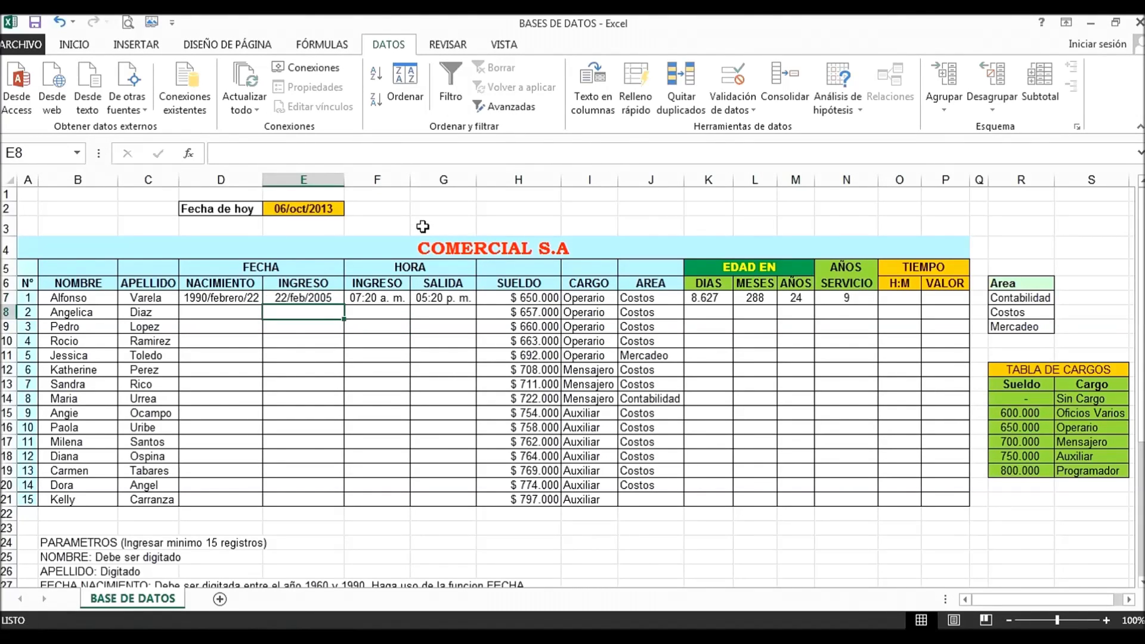
pyautogui.click(850, 299)
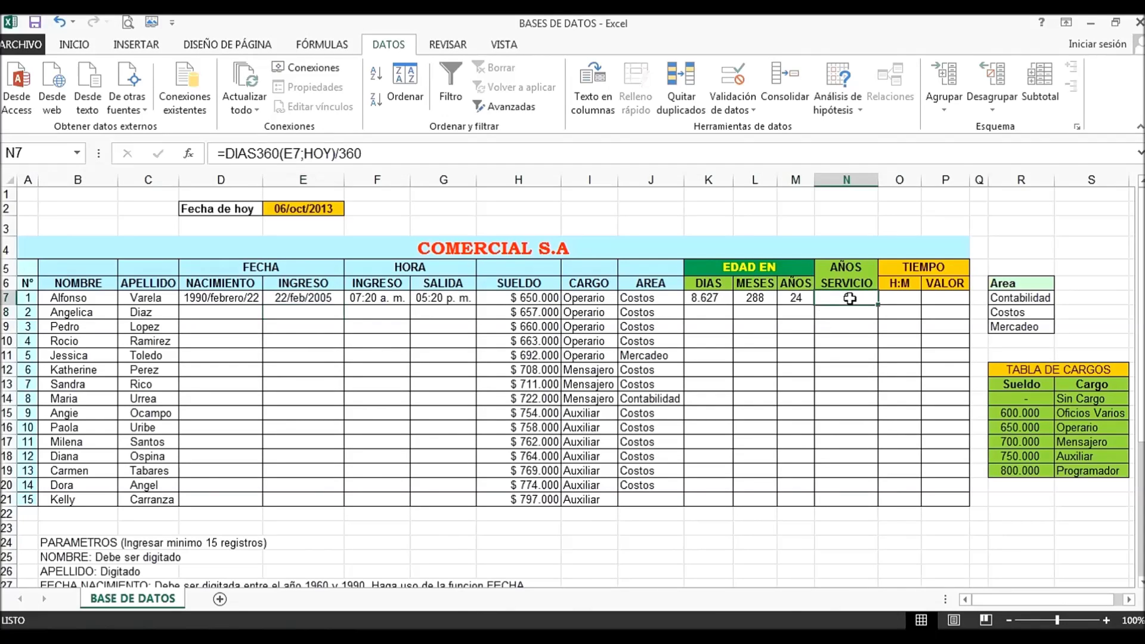
pyautogui.click(316, 301)
pyautogui.click(895, 301)
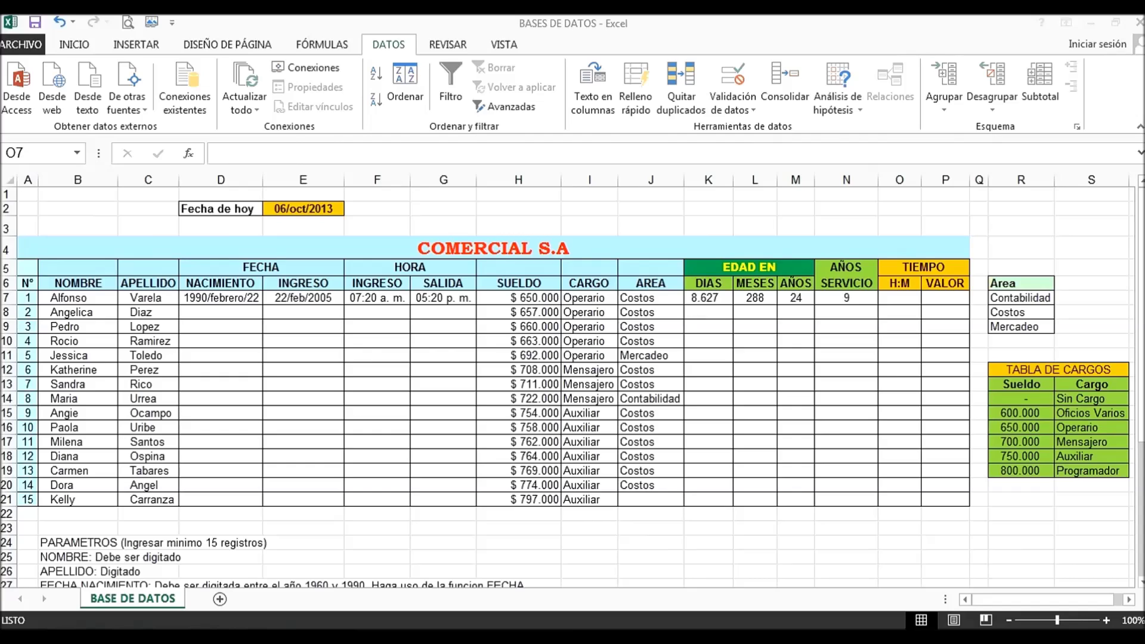
pyautogui.click(895, 305)
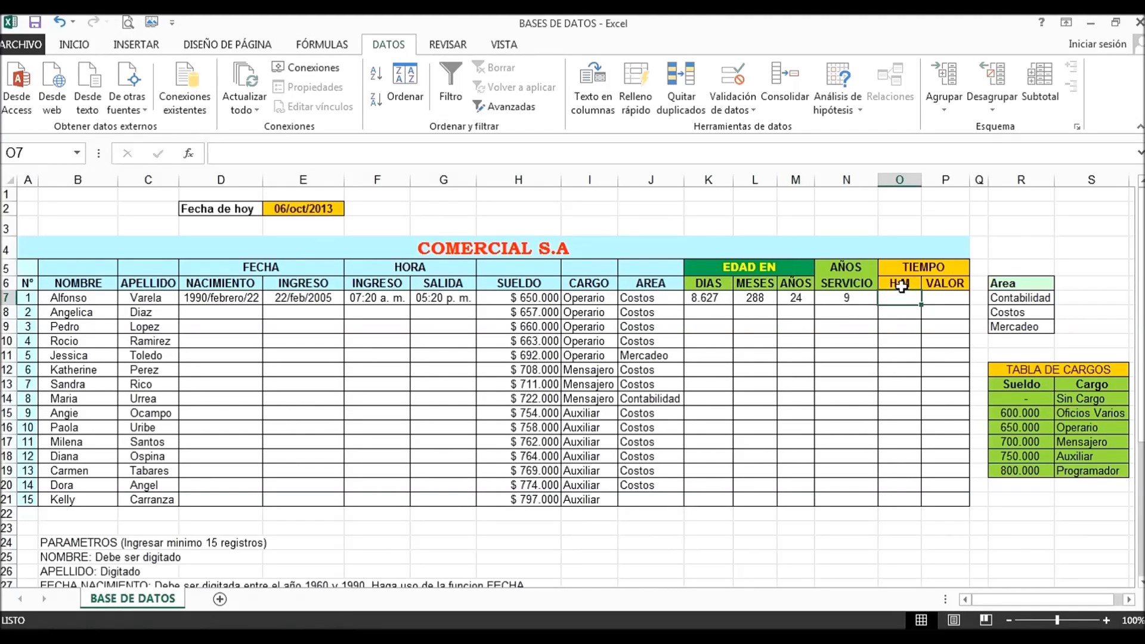
# Enter =G7-F7 in O7 to compute hours worked as exit minus entry time.
pyautogui.click(892, 281)
pyautogui.click(896, 297)
pyautogui.click(434, 299)
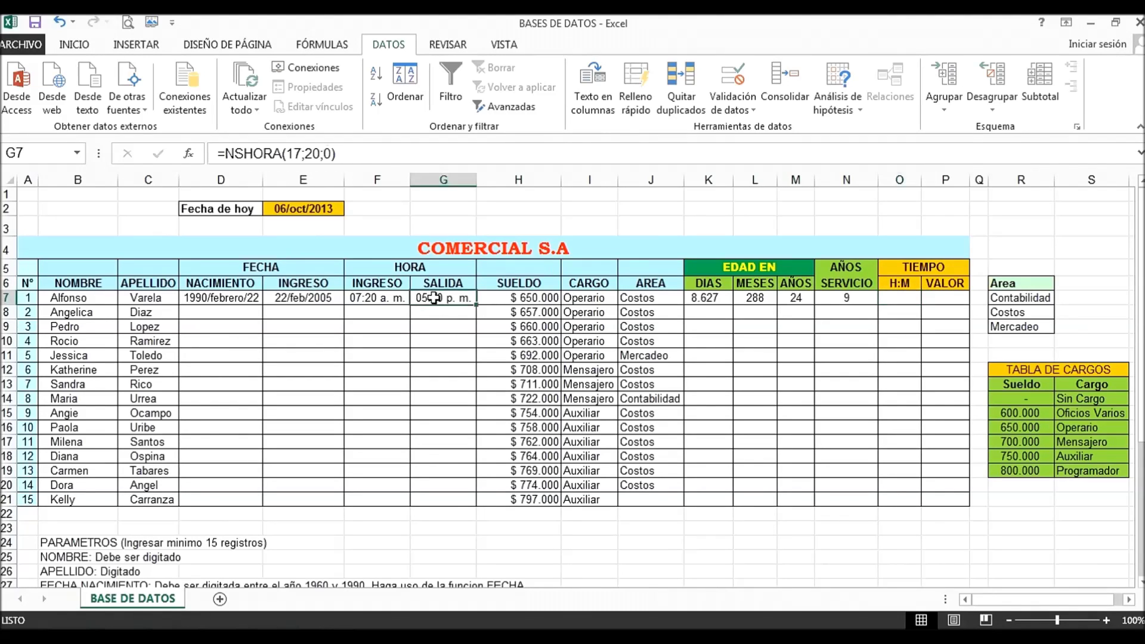
pyautogui.click(391, 301)
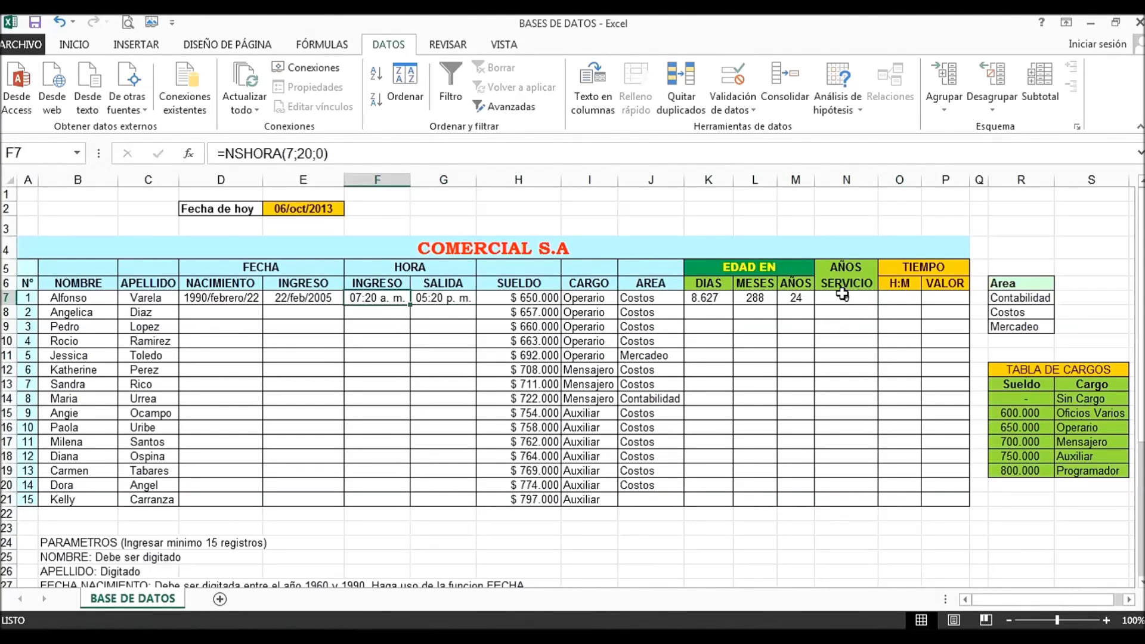
pyautogui.click(897, 296)
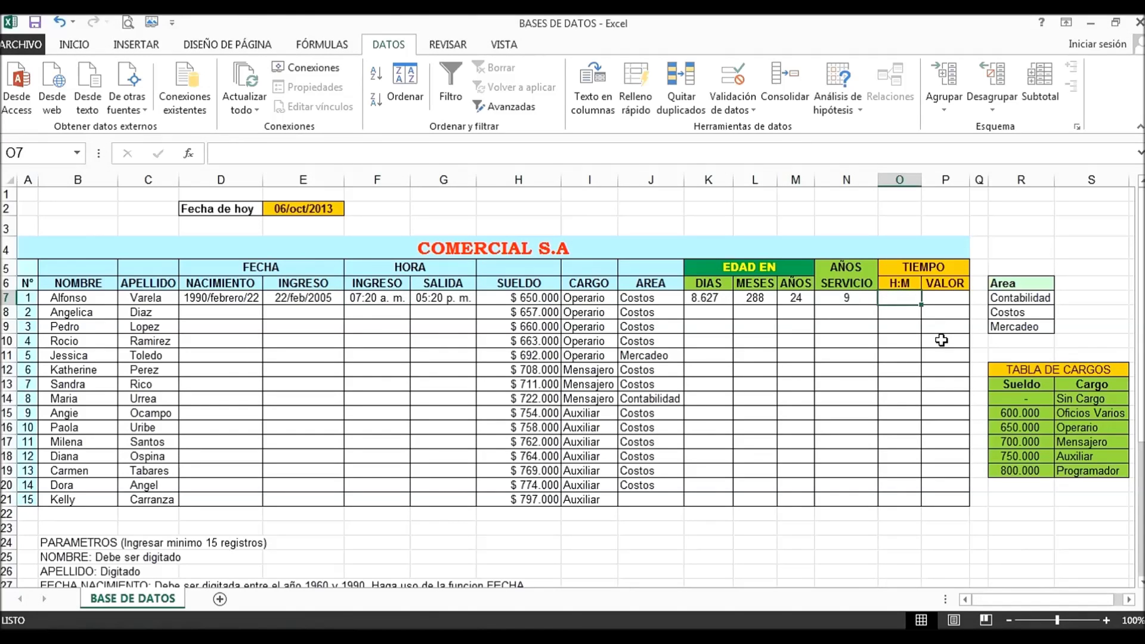
pyautogui.write('=')
pyautogui.press('Left')
pyautogui.press('Left')
pyautogui.press('Left')
pyautogui.press('Left')
pyautogui.press('Left')
pyautogui.press('Left')
pyautogui.press('Left')
pyautogui.press('Left')
pyautogui.write('-')
pyautogui.press('Left')
pyautogui.press('Left')
pyautogui.press('Left')
pyautogui.press('Left')
pyautogui.press('Left')
pyautogui.press('Left')
pyautogui.press('Left')
pyautogui.press('Left')
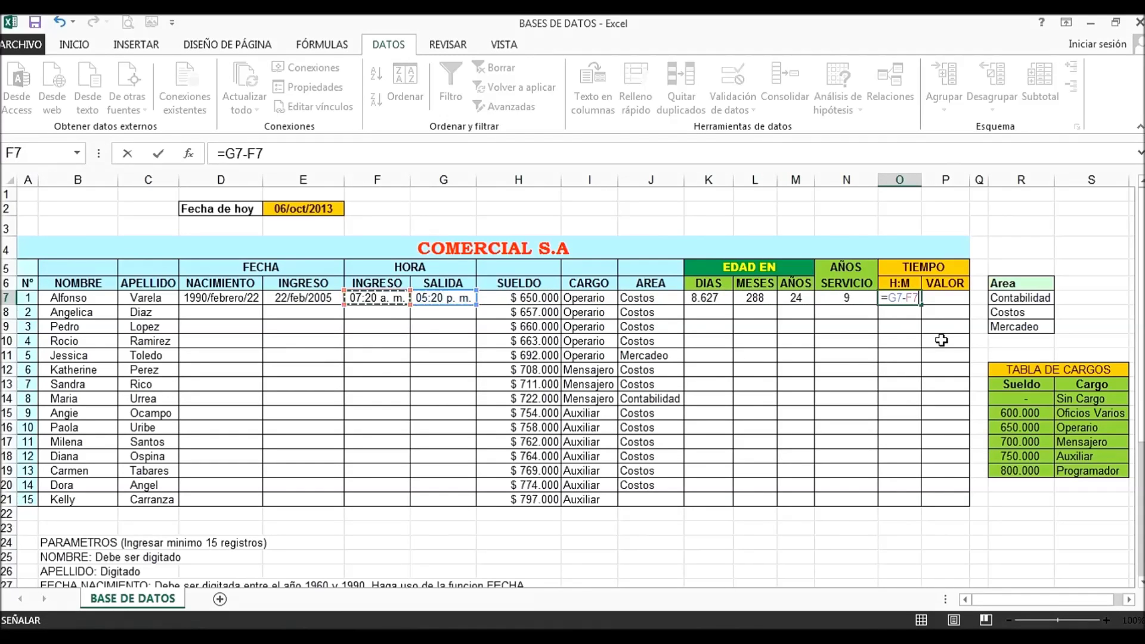
pyautogui.press('Return')
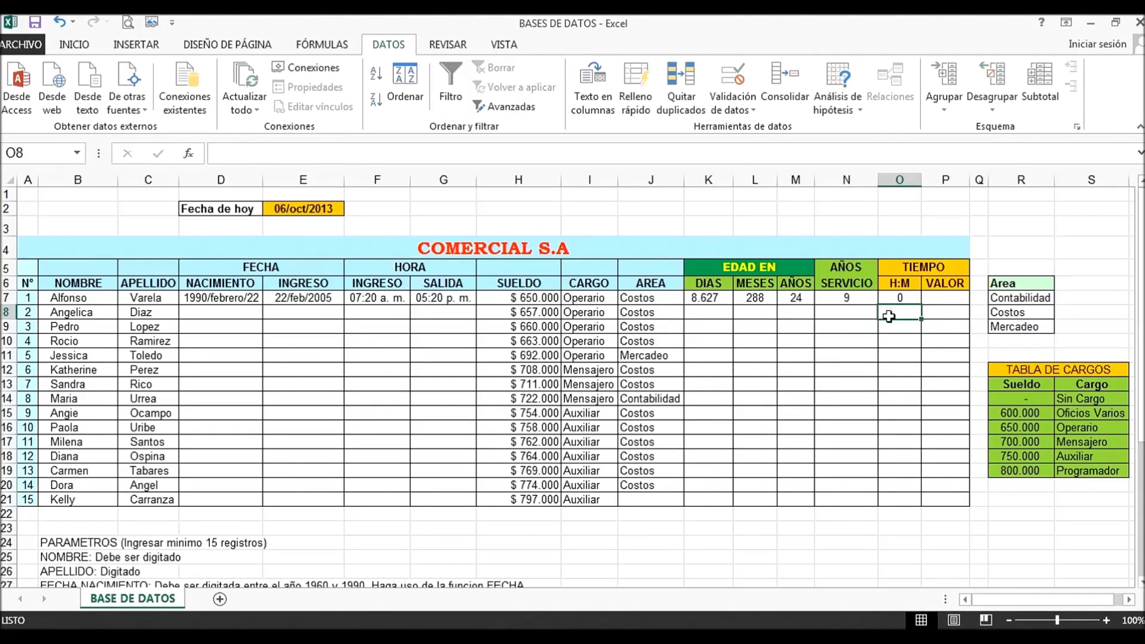
pyautogui.click(899, 297)
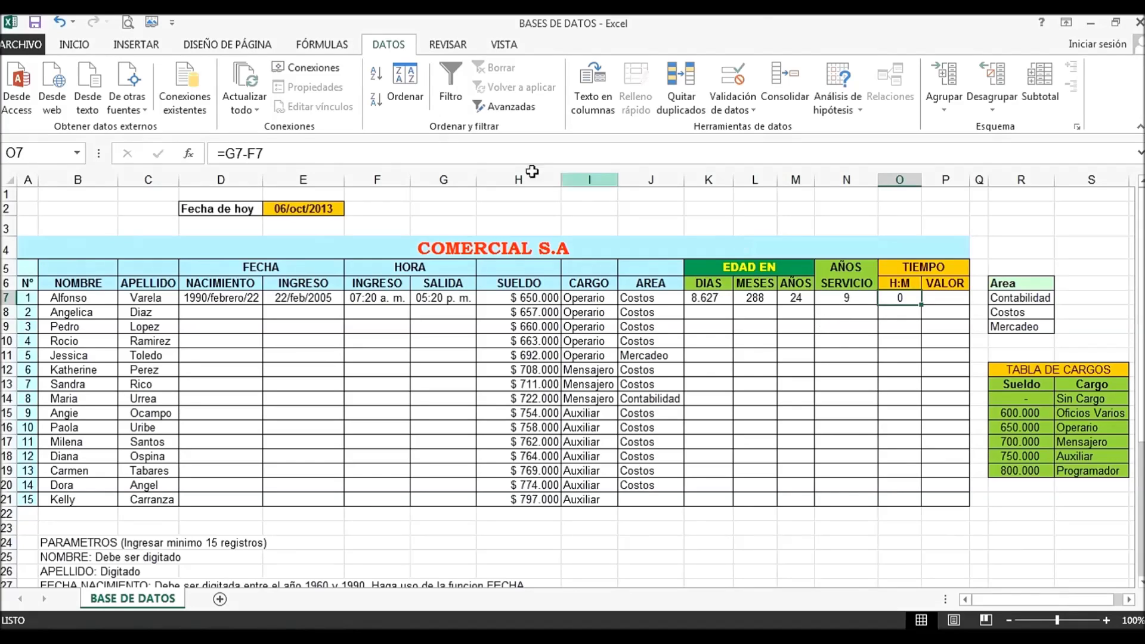
pyautogui.click(76, 45)
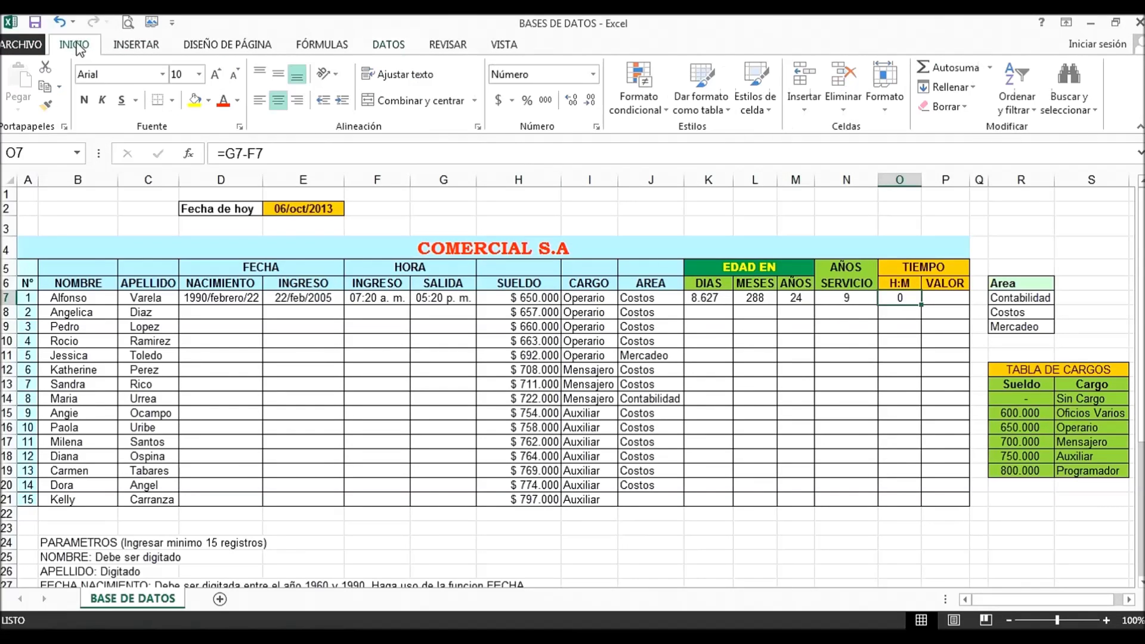
# Apply the custom hh:mm number format to O7 so it shows 10:00 hours worked.
pyautogui.click(545, 100)
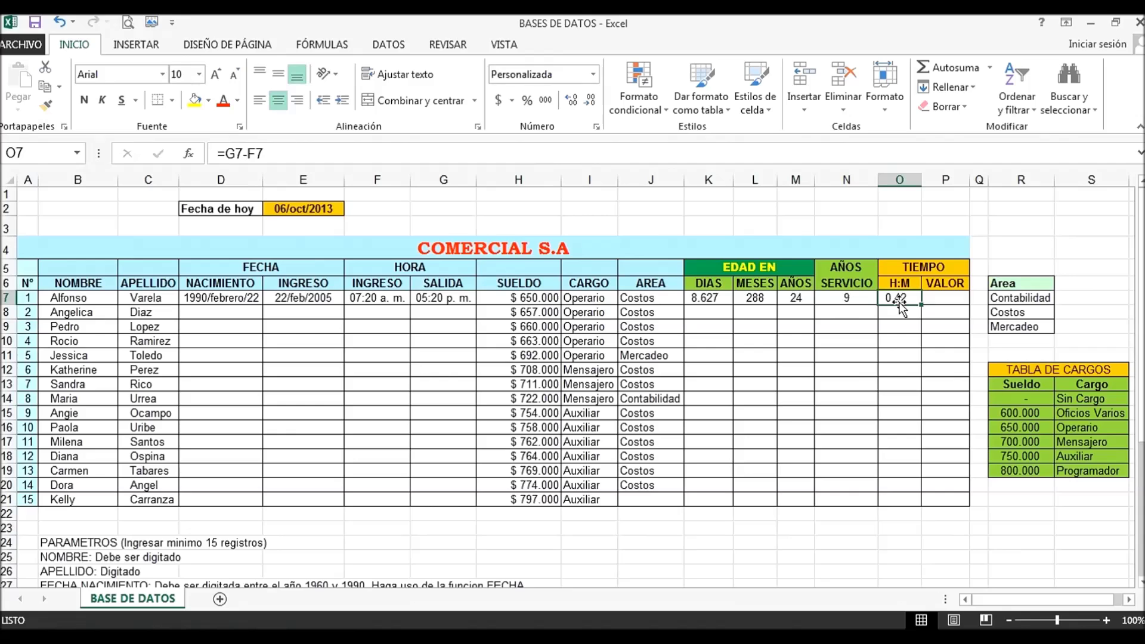
pyautogui.rightClick(899, 298)
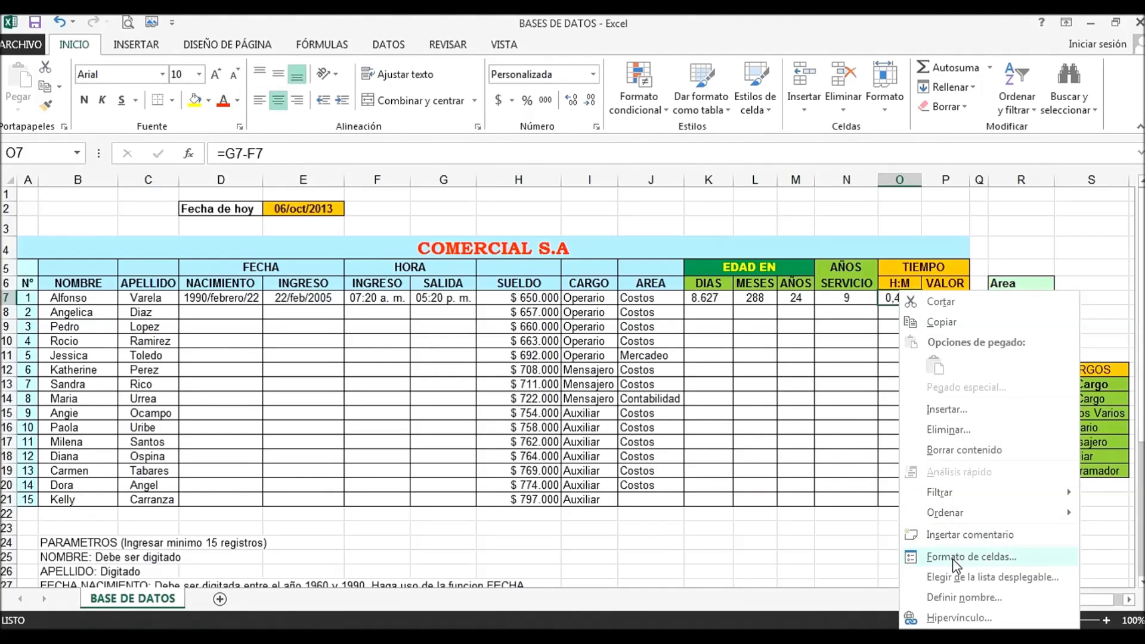
pyautogui.click(957, 561)
pyautogui.click(710, 369)
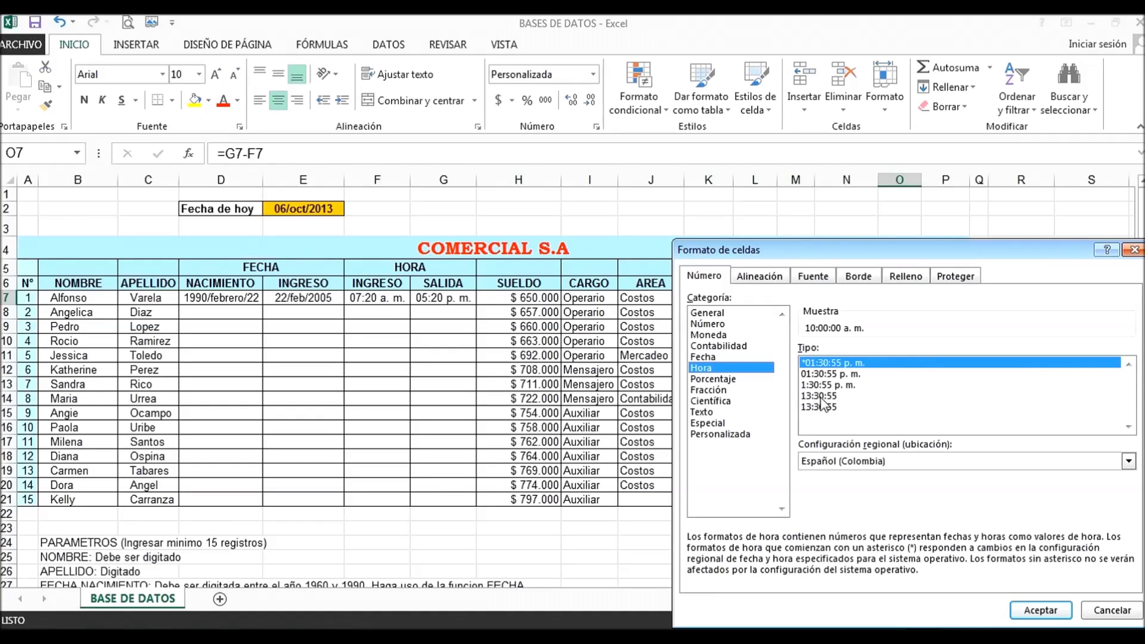
pyautogui.click(724, 434)
pyautogui.moveTo(916, 364); pyautogui.dragTo(772, 368)
pyautogui.press('BackSpace')
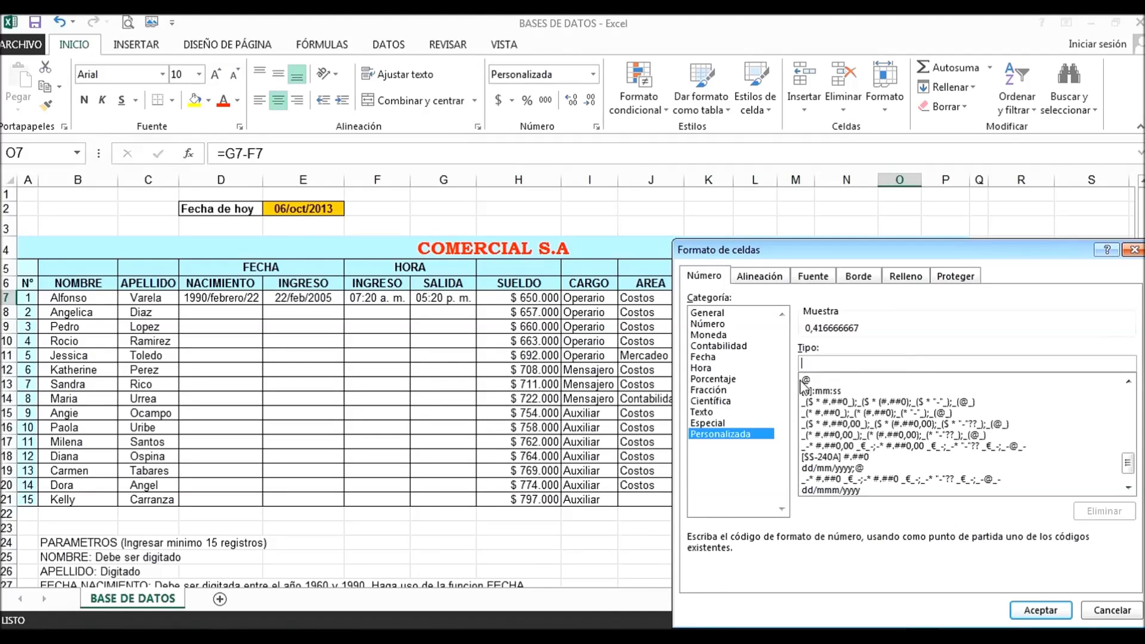
pyautogui.write('hh')
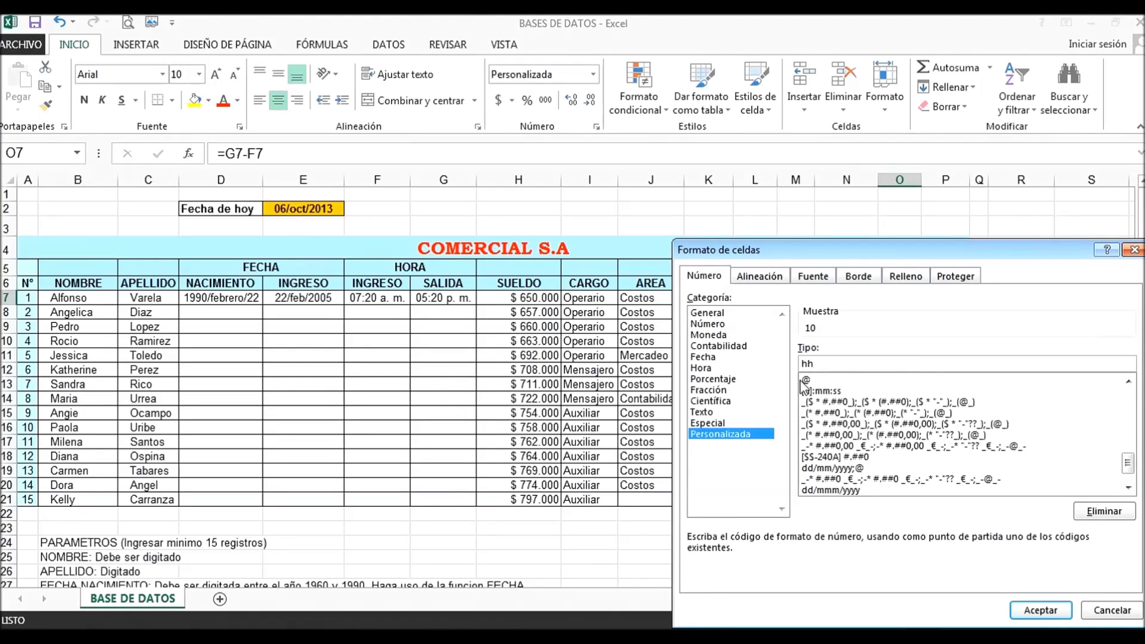
pyautogui.write(':mm')
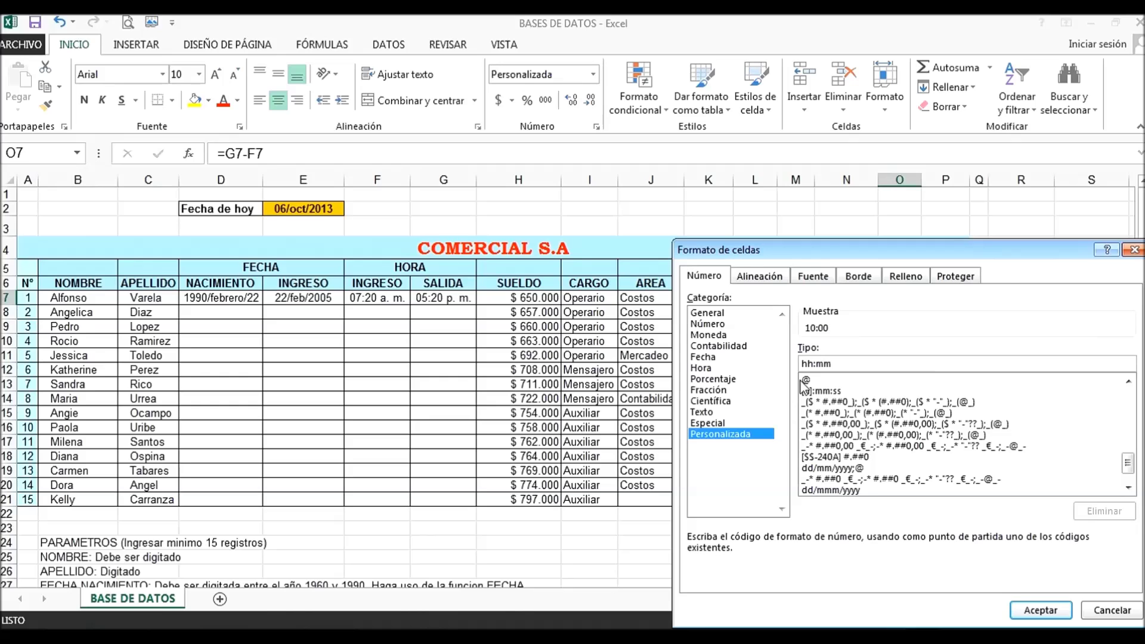
pyautogui.click(1041, 611)
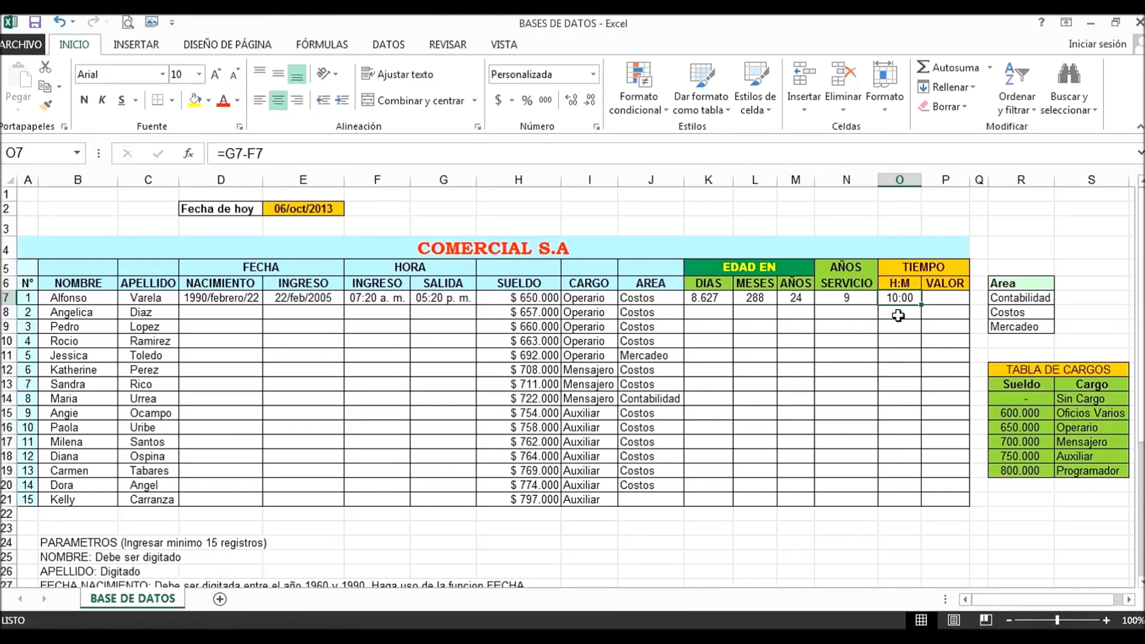
pyautogui.click(936, 300)
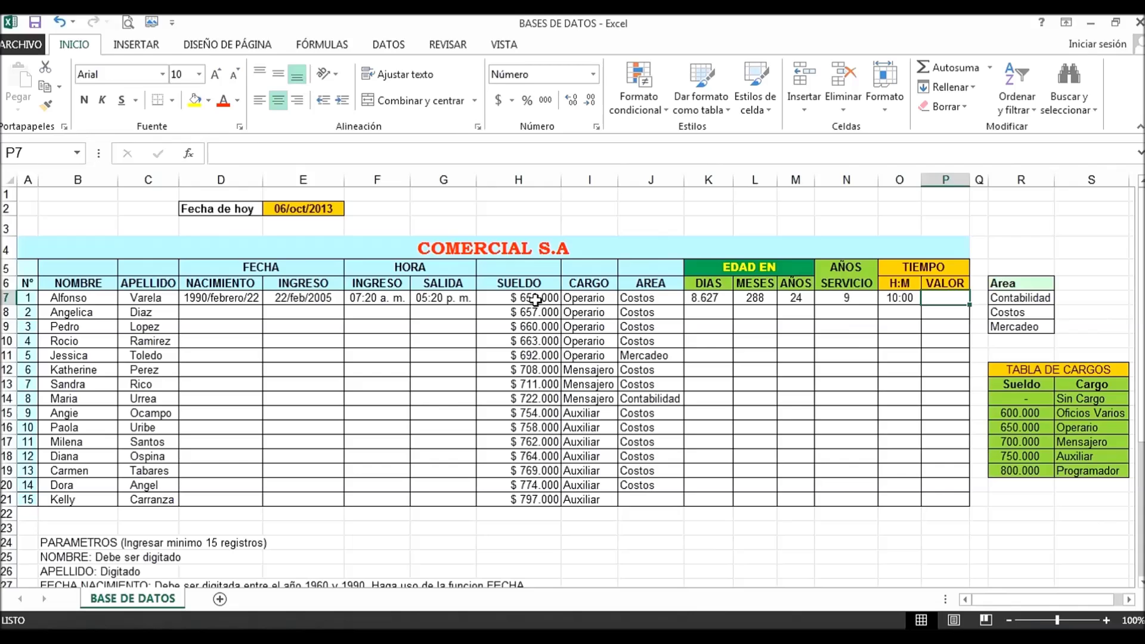
# Enter =H7/240 in P7 to divide the first employee's salary by 240.
pyautogui.click(536, 299)
pyautogui.click(946, 298)
pyautogui.write('=')
pyautogui.press('Left')
pyautogui.press('Left')
pyautogui.press('Left')
pyautogui.press('Left')
pyautogui.press('Left')
pyautogui.press('Left')
pyautogui.press('Left')
pyautogui.write('/240')
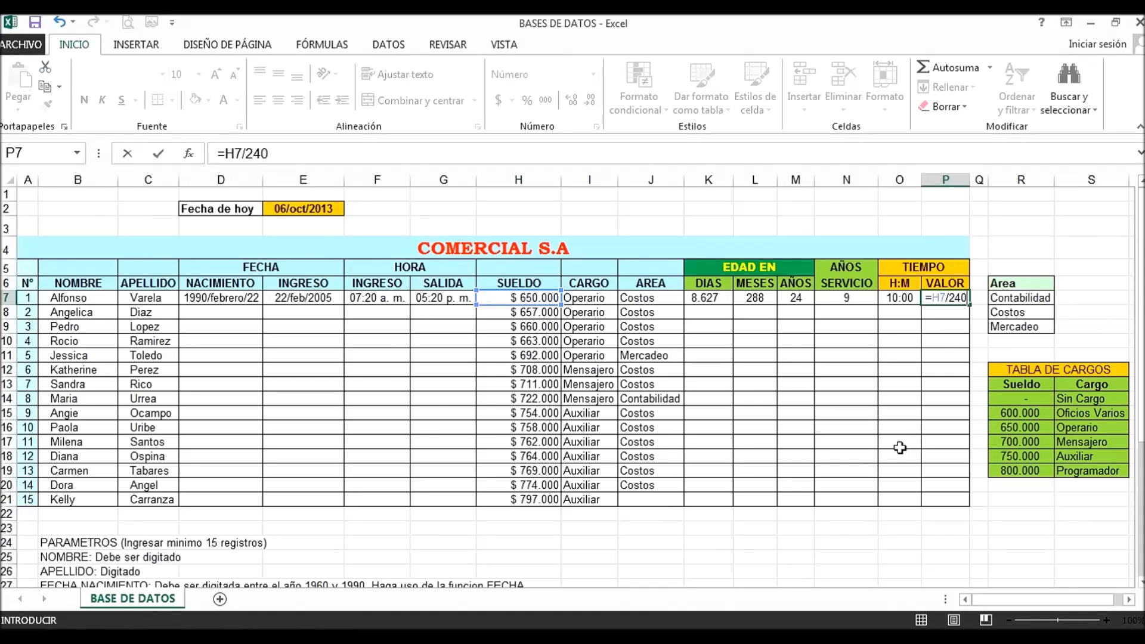
pyautogui.press('Return')
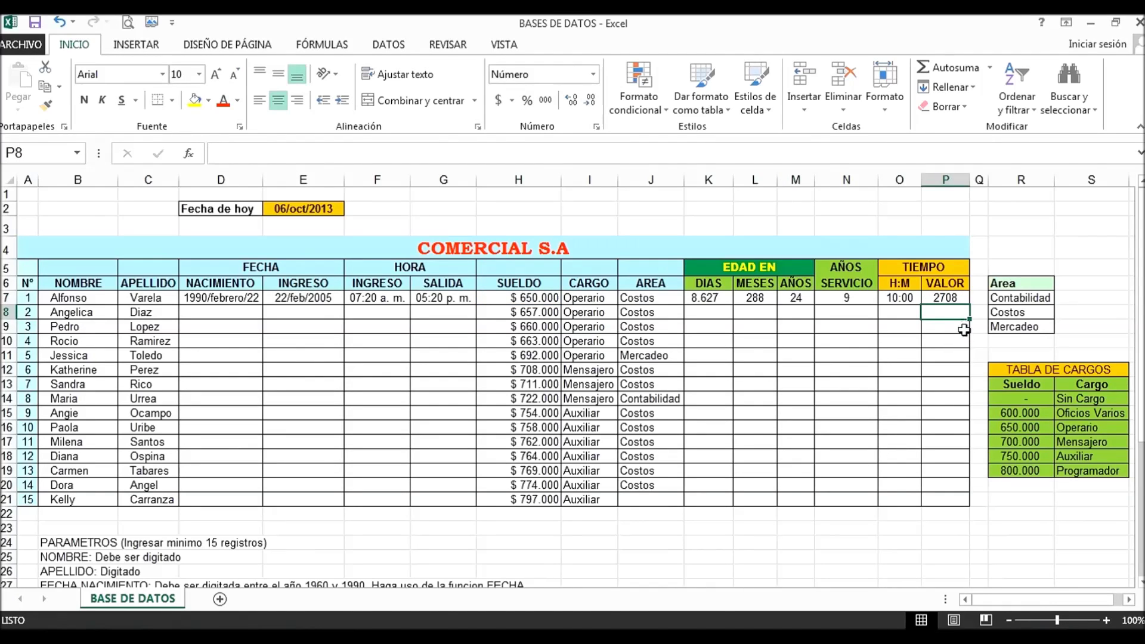
# Extend P7's formula to =H7/240*O7, multiplying by hours worked for a value of 1128.
pyautogui.click(944, 300)
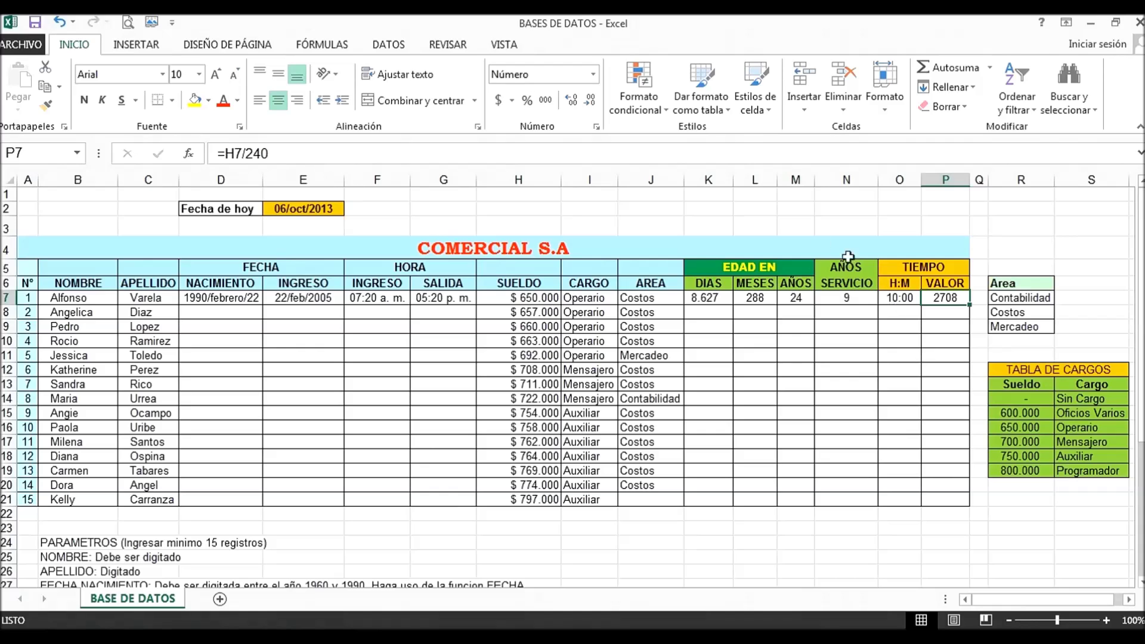
pyautogui.click(432, 157)
pyautogui.write('*')
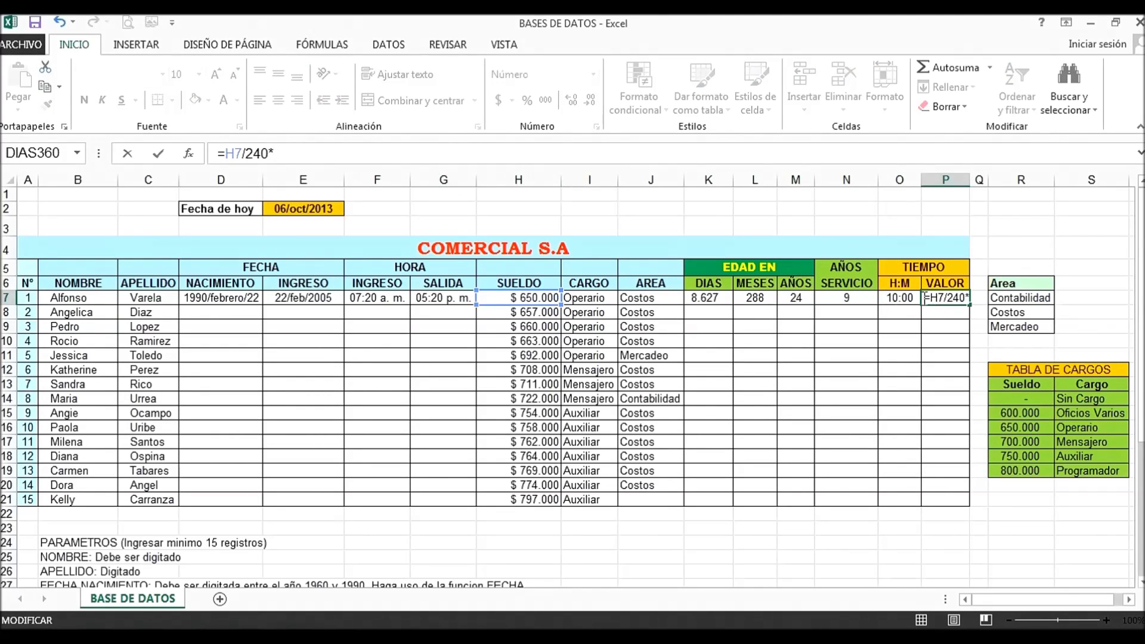
pyautogui.click(908, 297)
pyautogui.press('Return')
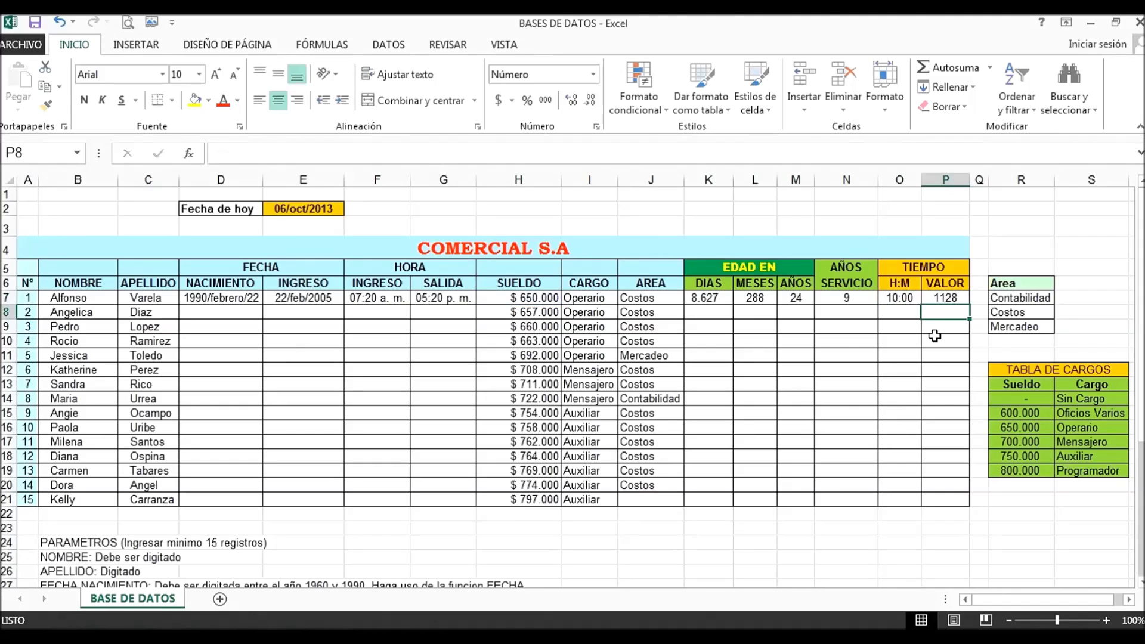
pyautogui.click(948, 298)
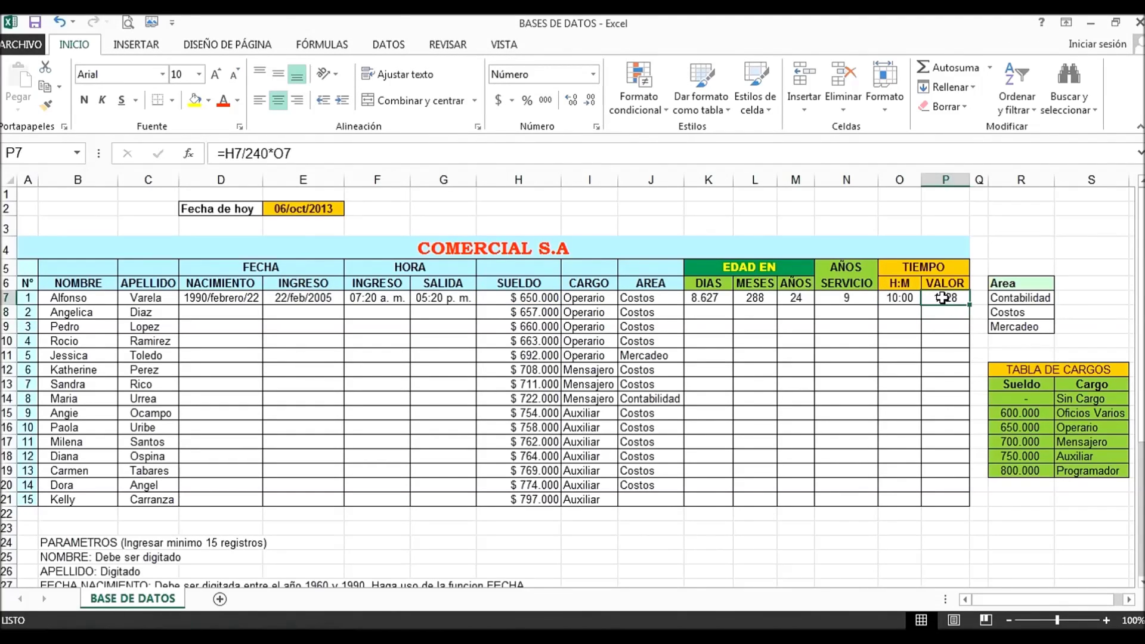
# Check O7's 10:00 hours as a decimal, then change P7 to =H7/240*O7*24, showing 27083.
pyautogui.click(900, 299)
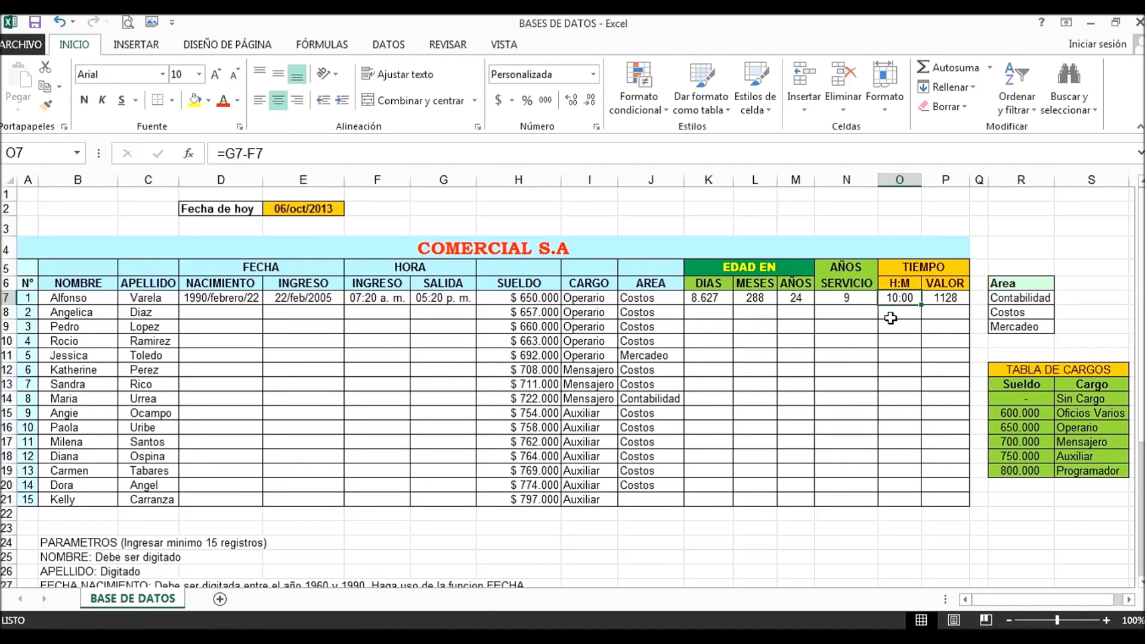
pyautogui.click(545, 100)
pyautogui.click(59, 22)
pyautogui.click(955, 301)
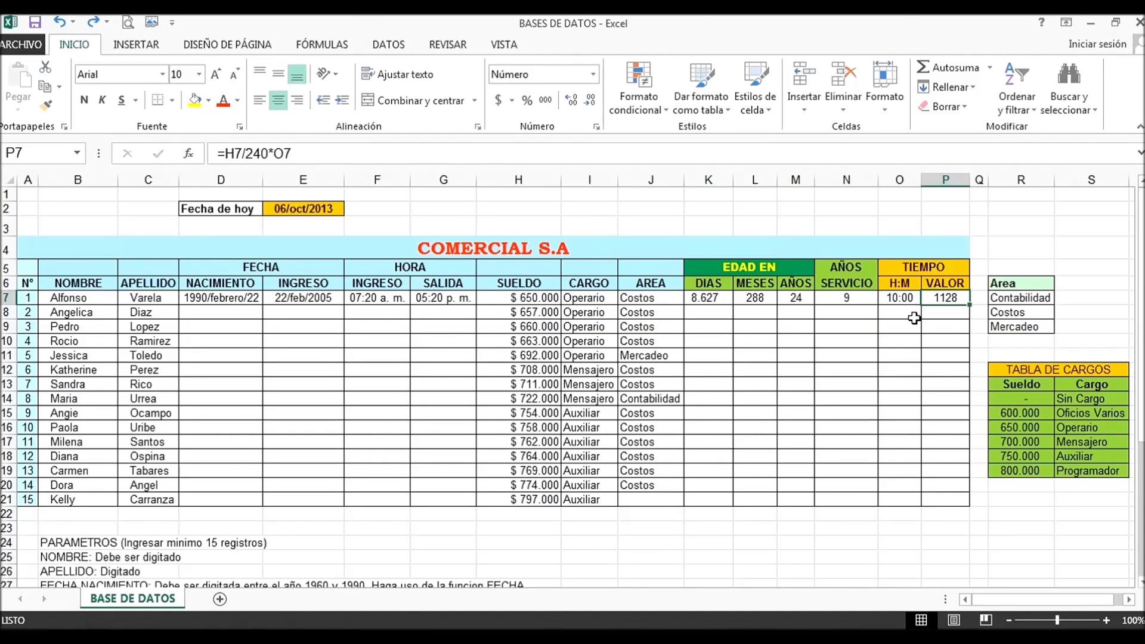
pyautogui.press('F2')
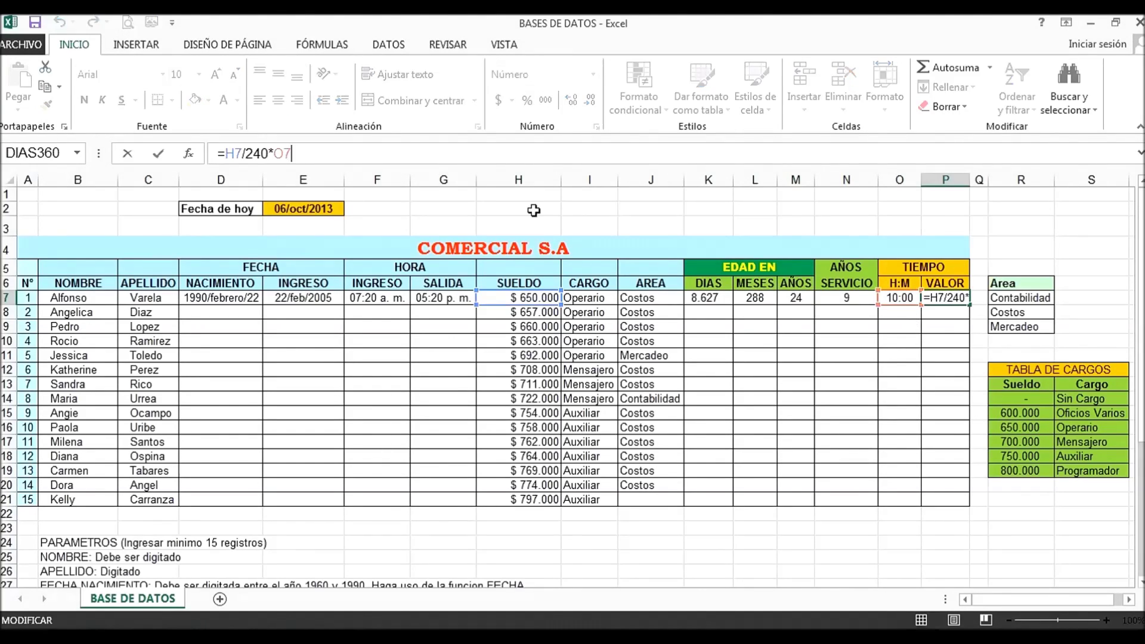
pyautogui.write('*24')
pyautogui.press('Return')
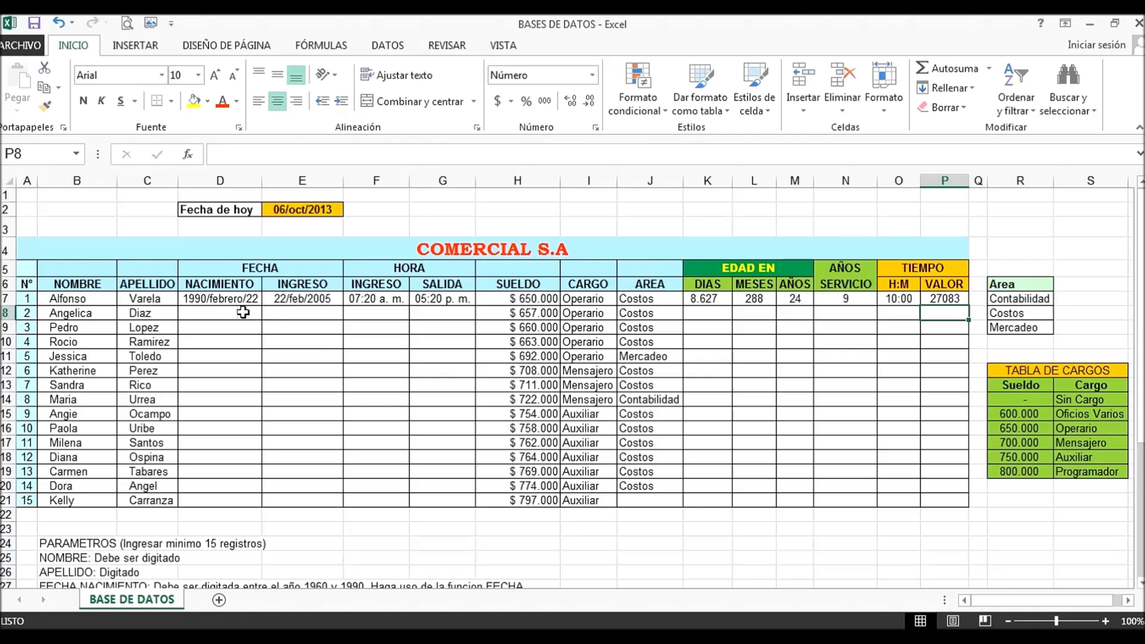
# Fill row 7's birth date, hire date, entry and exit times (D7:G7) down to row 21.
pyautogui.moveTo(207, 299)
pyautogui.mouseDown()
pyautogui.moveTo(454, 304)
pyautogui.moveTo(467, 373)
pyautogui.moveTo(459, 507)
pyautogui.mouseUp()
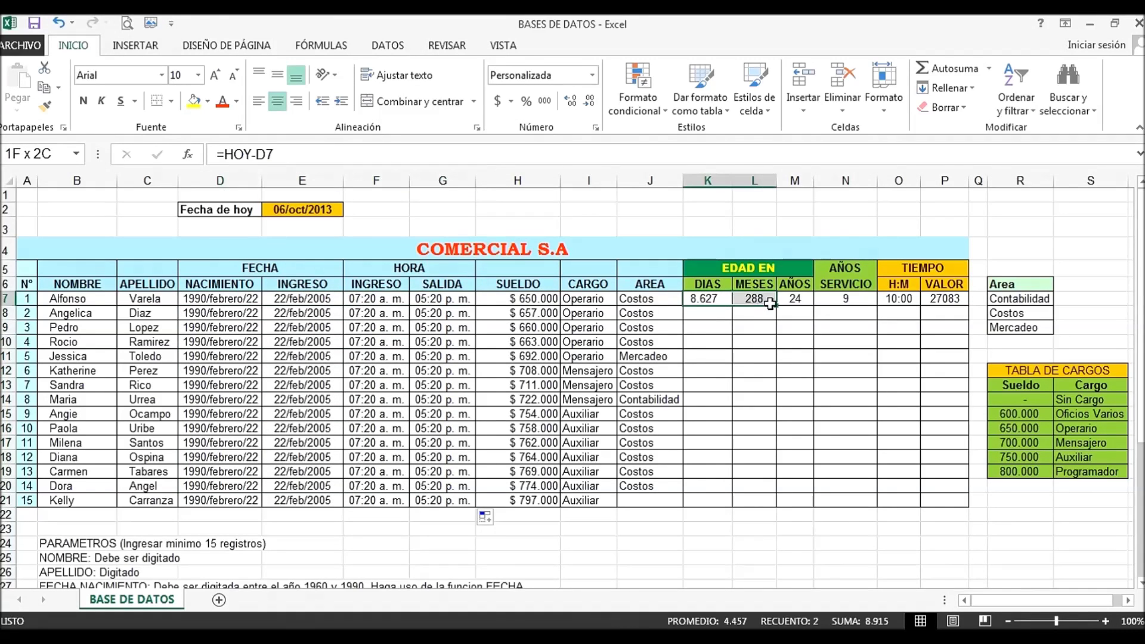